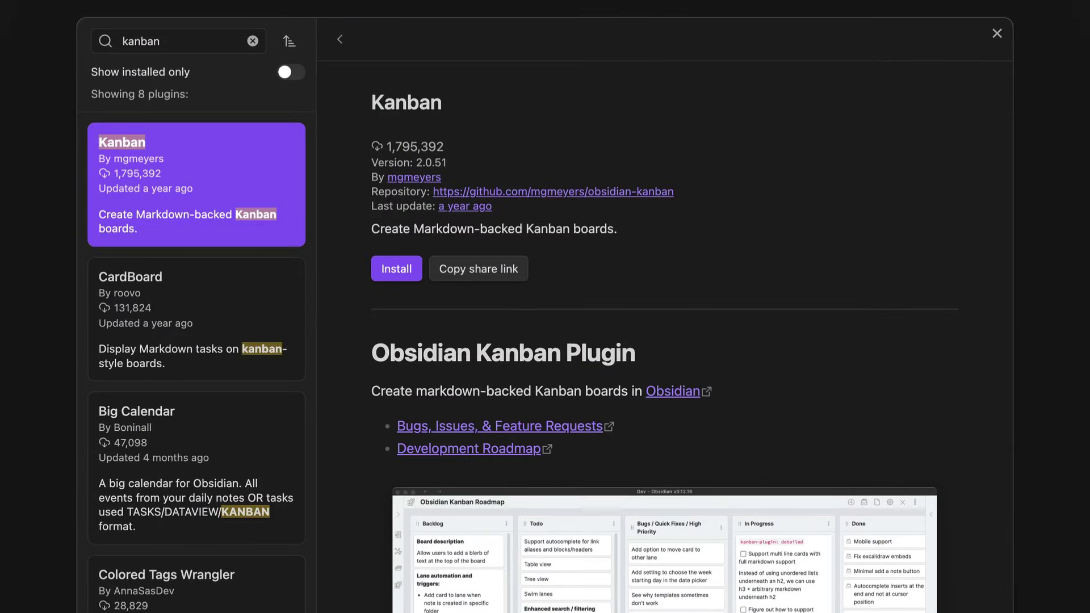
# Step: Scroll down through the Kanban plugin's details page
pyautogui.scroll(-5, 664, 335)
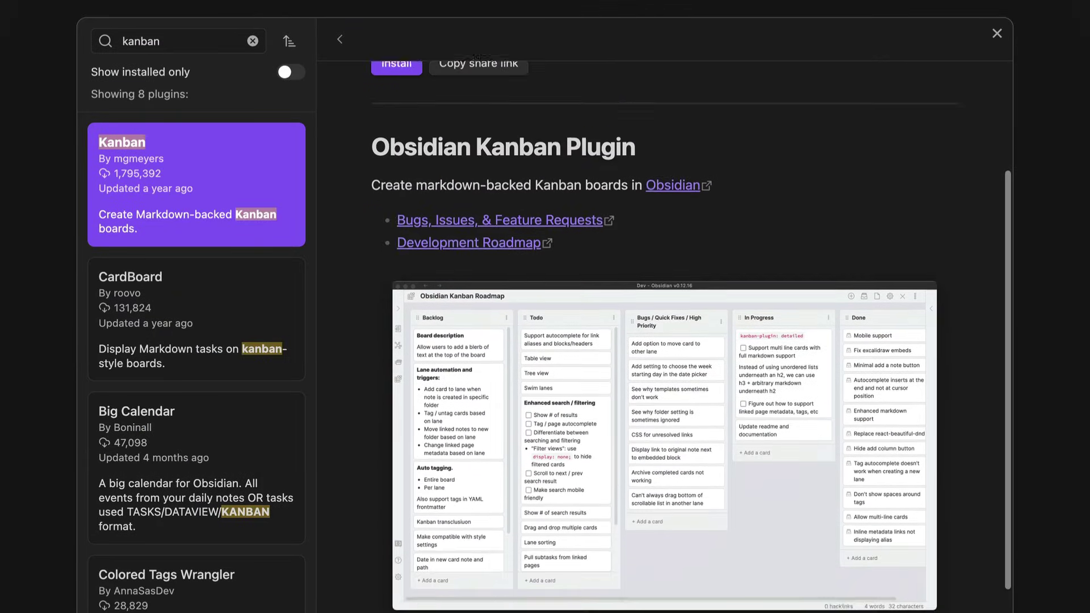
pyautogui.scroll(-8, 664, 334)
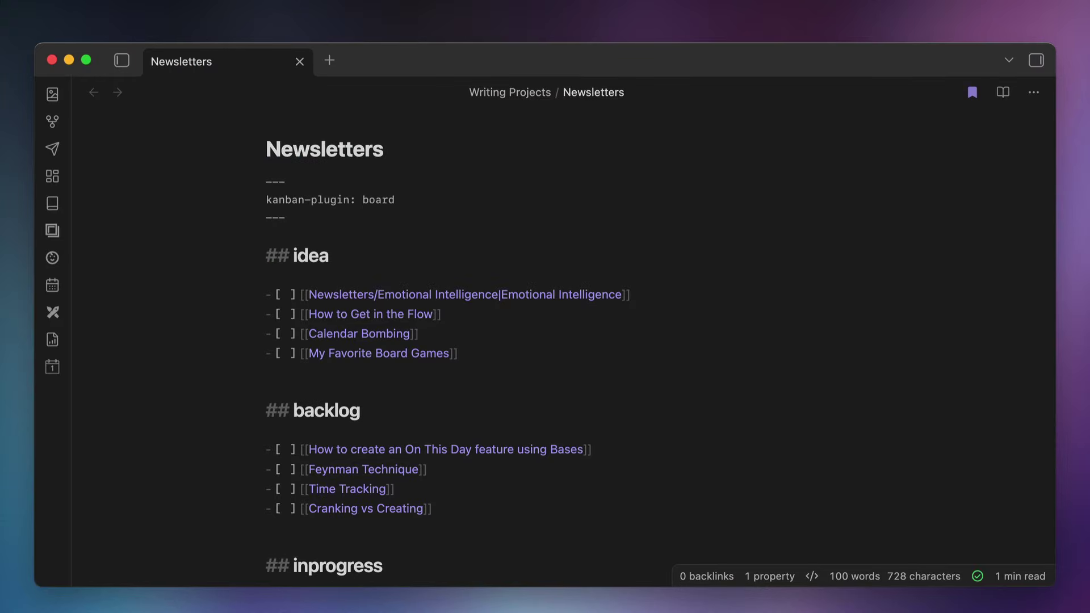
# Step: Run 'Kanban: Toggle between Kanban and markdown mode' to display the Newsletters note as a board
pyautogui.press('super+p')
pyautogui.write('kanban')
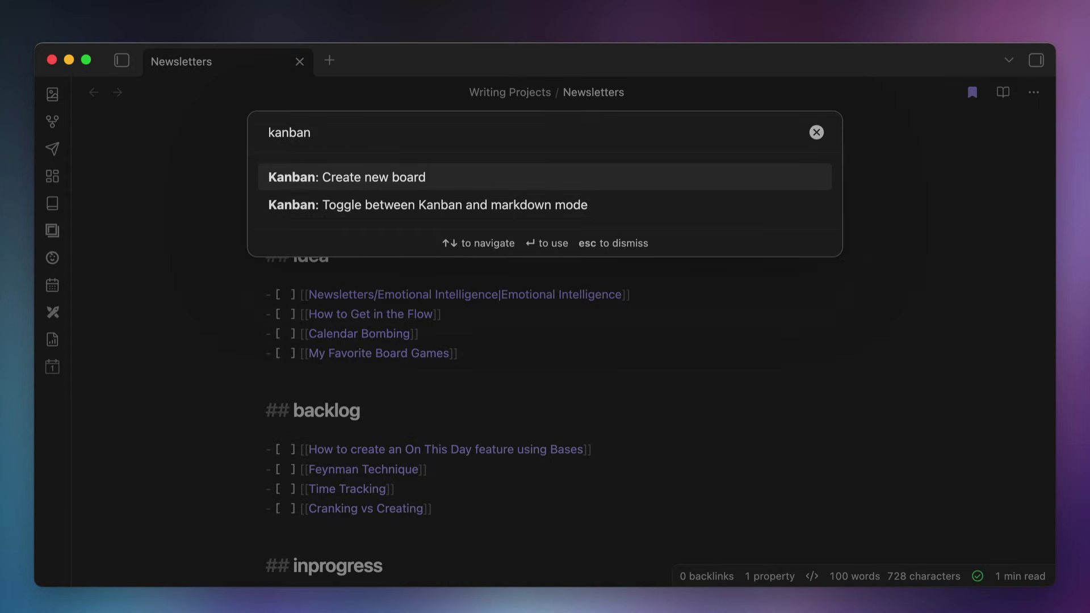
pyautogui.press('Down')
pyautogui.press('Return')
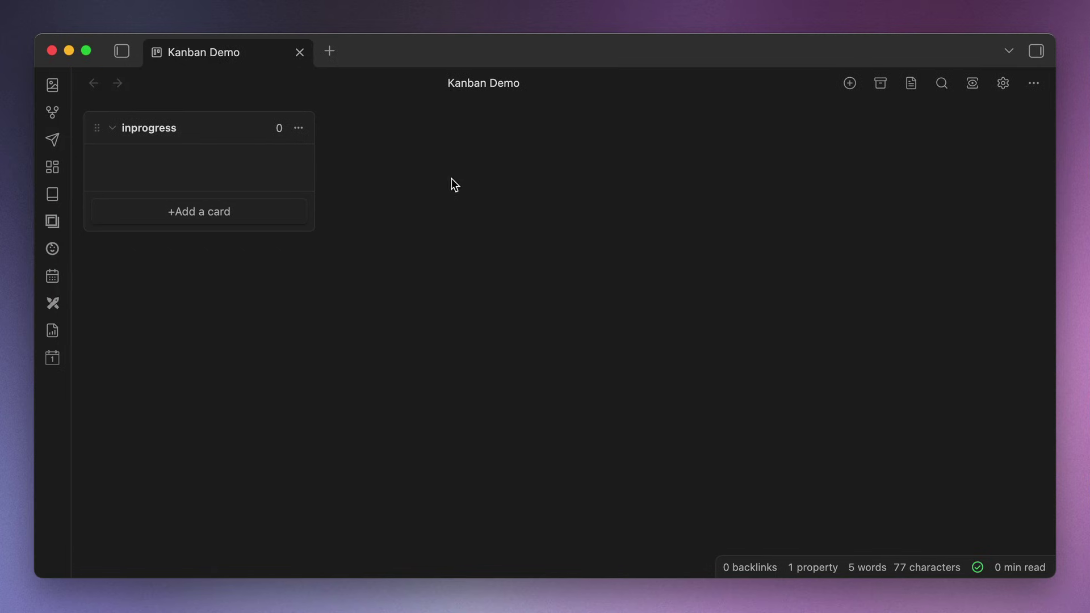
# Step: Insert a list named 'backlog' before the inprogress list
pyautogui.click(300, 128)
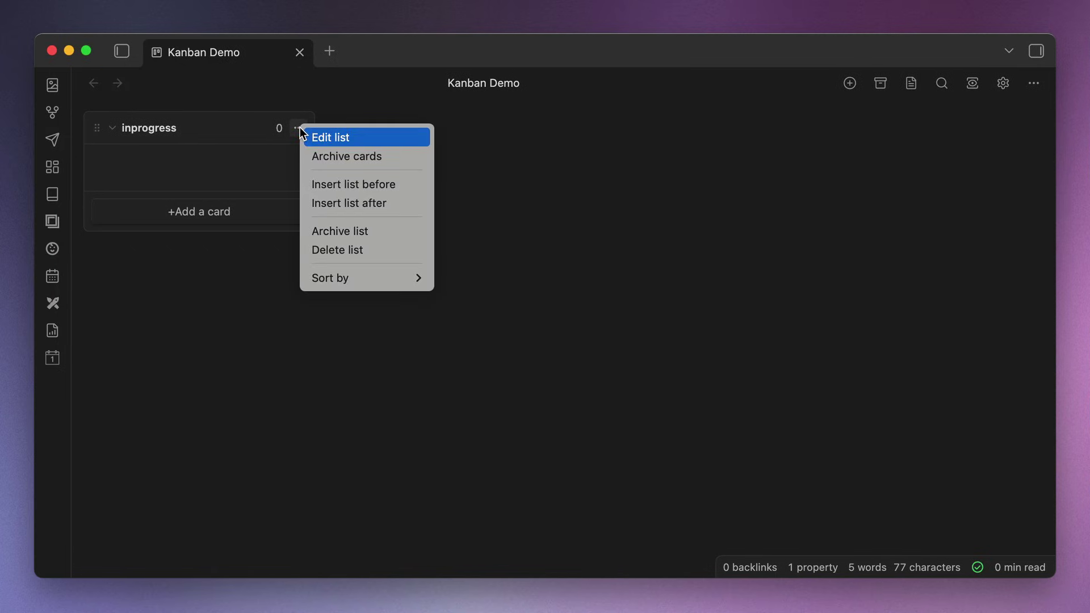
pyautogui.click(332, 180)
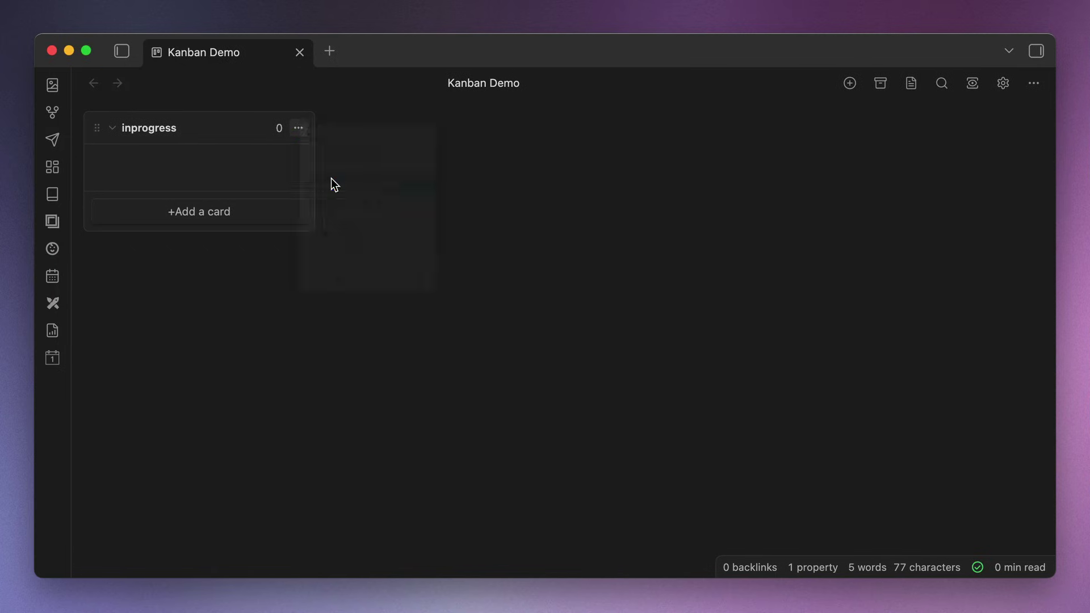
pyautogui.doubleClick(154, 128)
pyautogui.write('backlog')
pyautogui.press('Return')
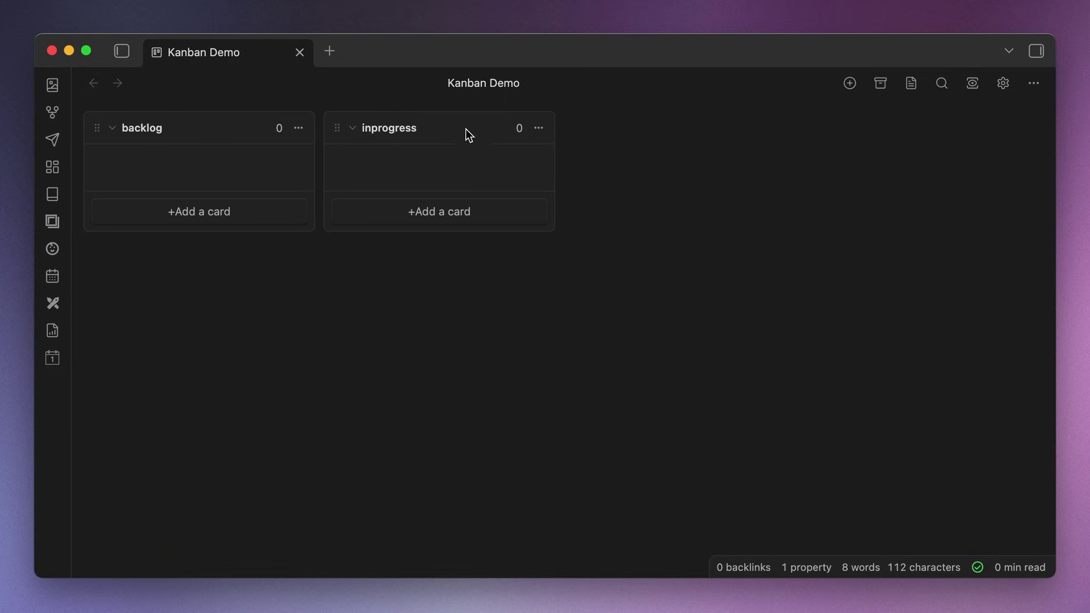
# Step: Insert a list named 'review' after the inprogress list
pyautogui.click(537, 127)
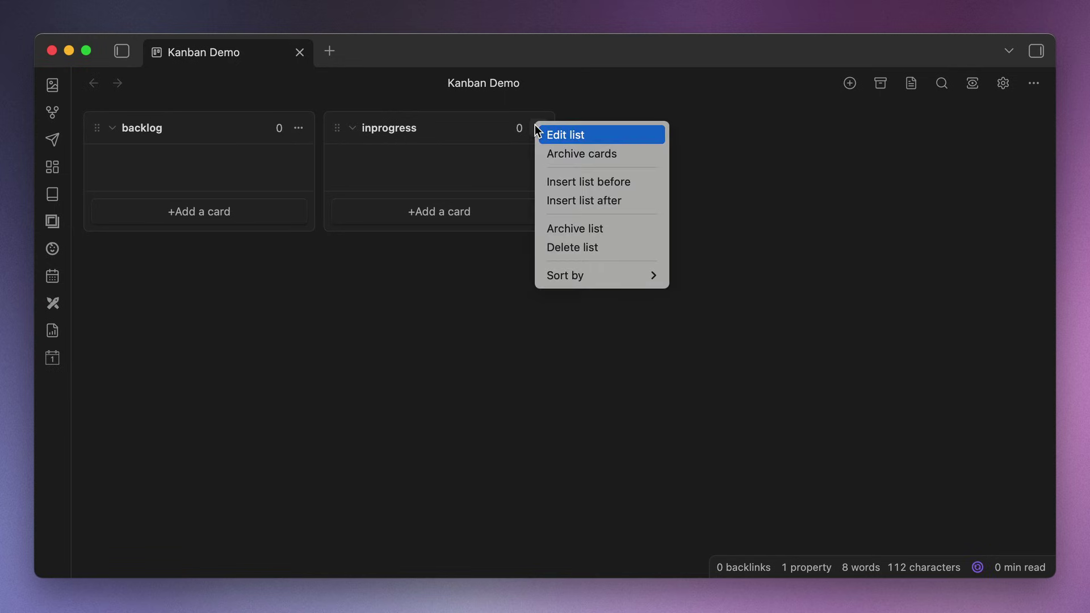
pyautogui.click(583, 200)
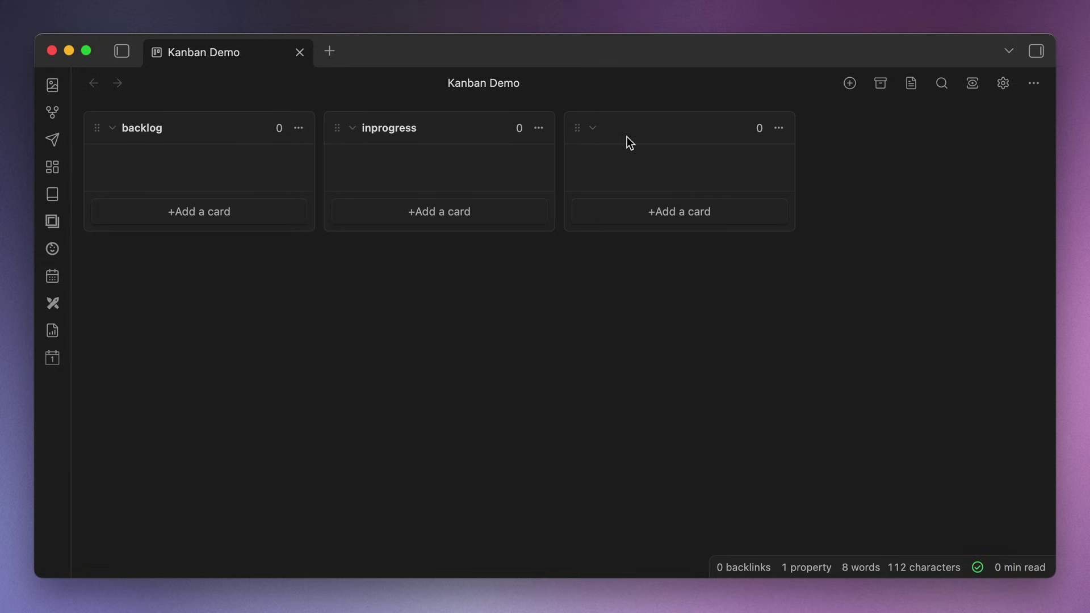
pyautogui.doubleClick(626, 136)
pyautogui.write('review')
pyautogui.press('Return')
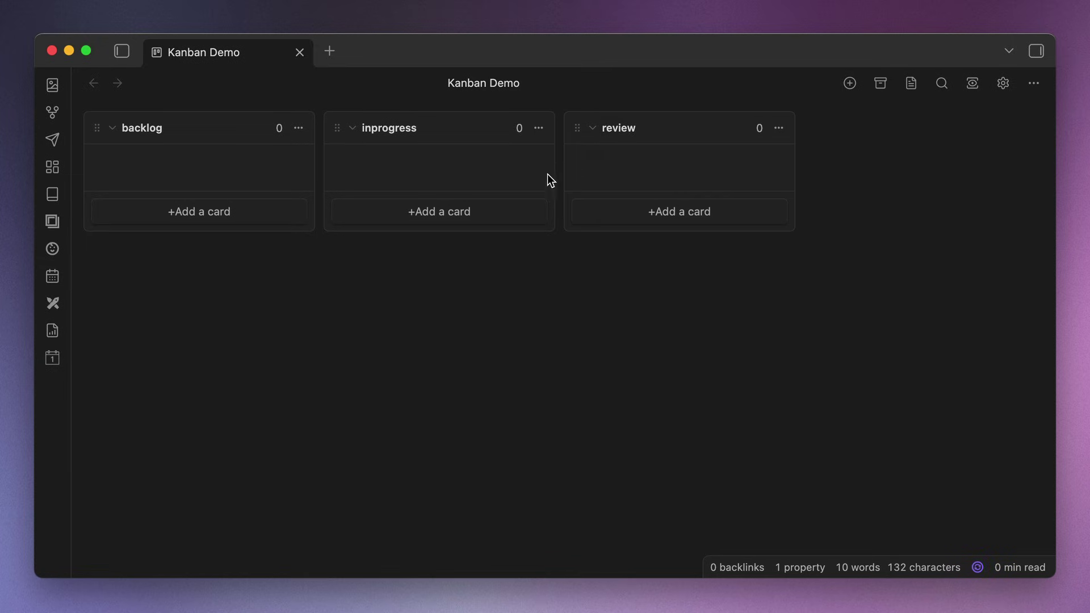
# Step: Add a card linking [[Getting Started with Obsidian Templates]] to inprogress, then drag it to review
pyautogui.click(465, 207)
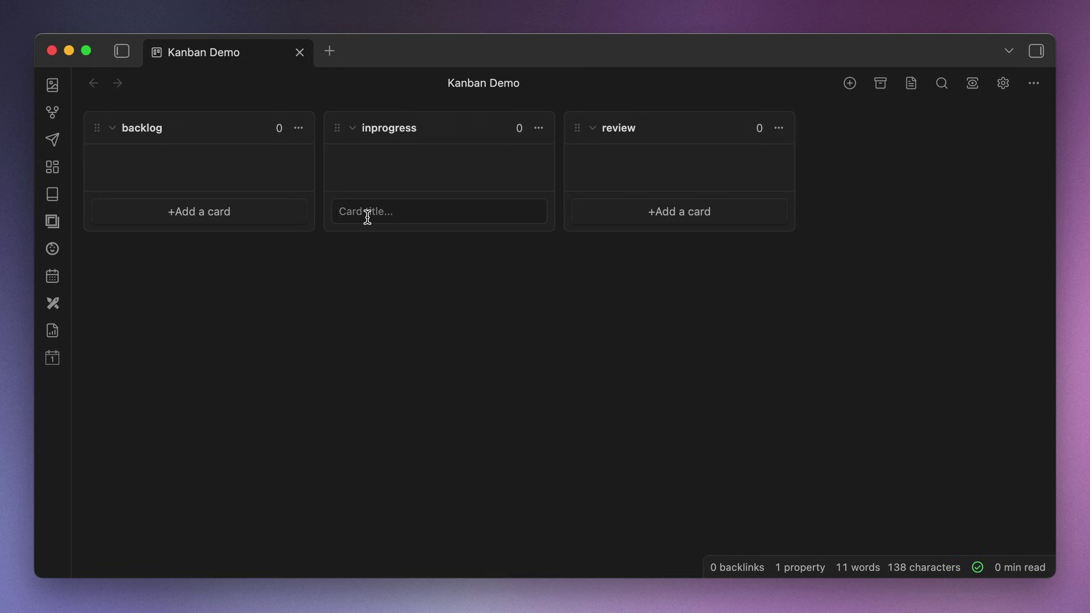
pyautogui.write('[[')
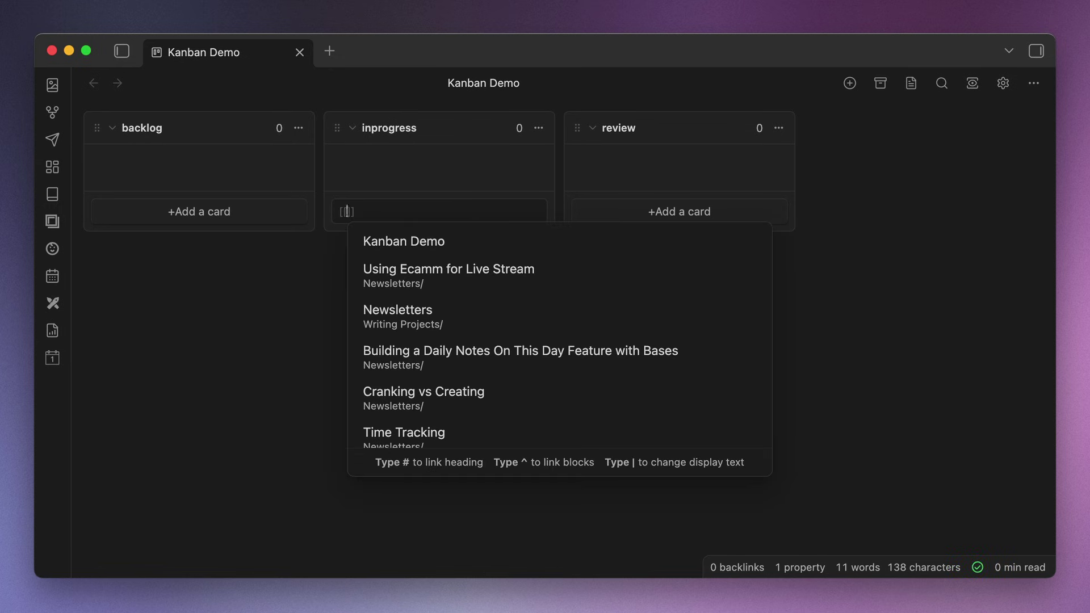
pyautogui.write('Getting Started with Obsidian')
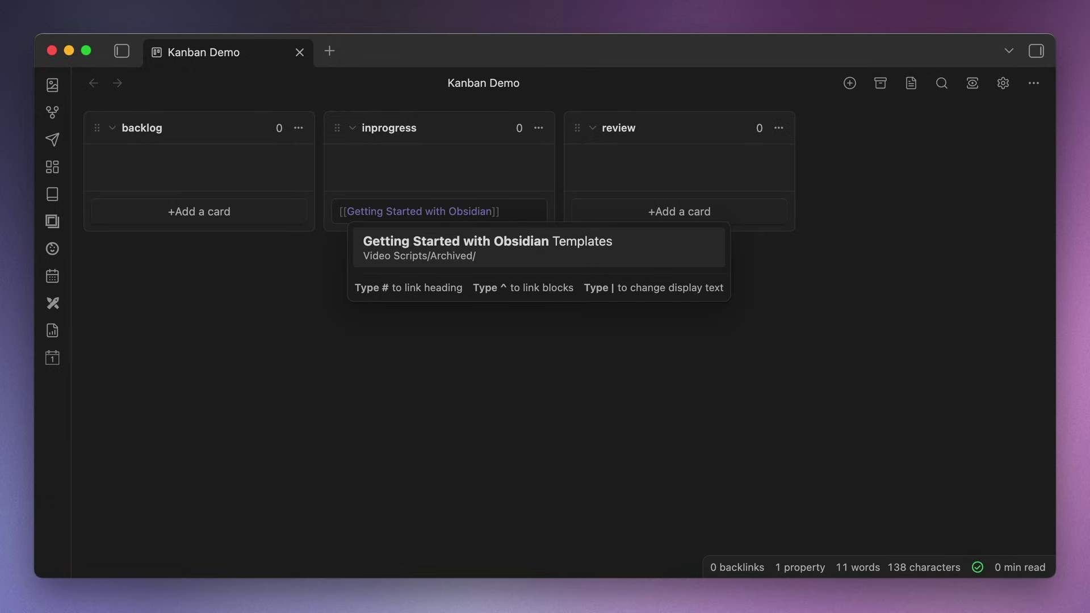
pyautogui.press('Return')
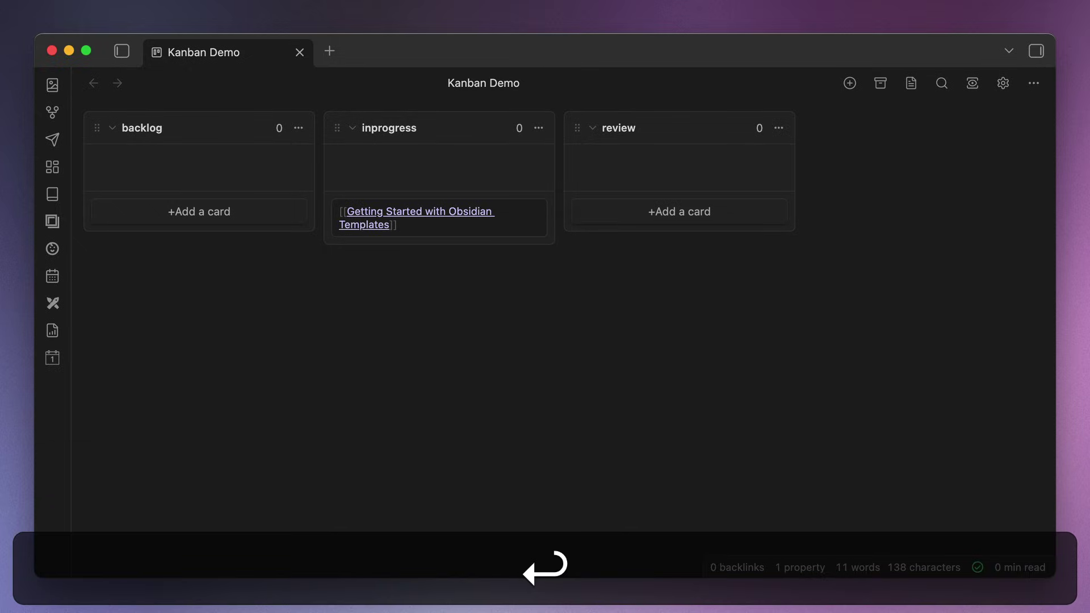
pyautogui.press('Return')
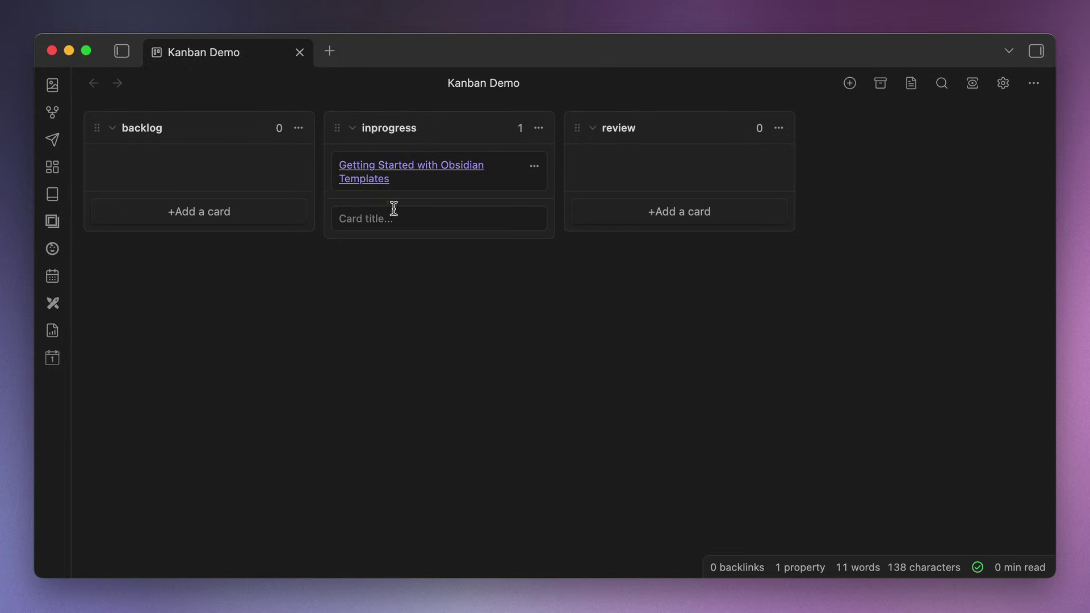
pyautogui.moveTo(492, 173); pyautogui.dragTo(740, 179)
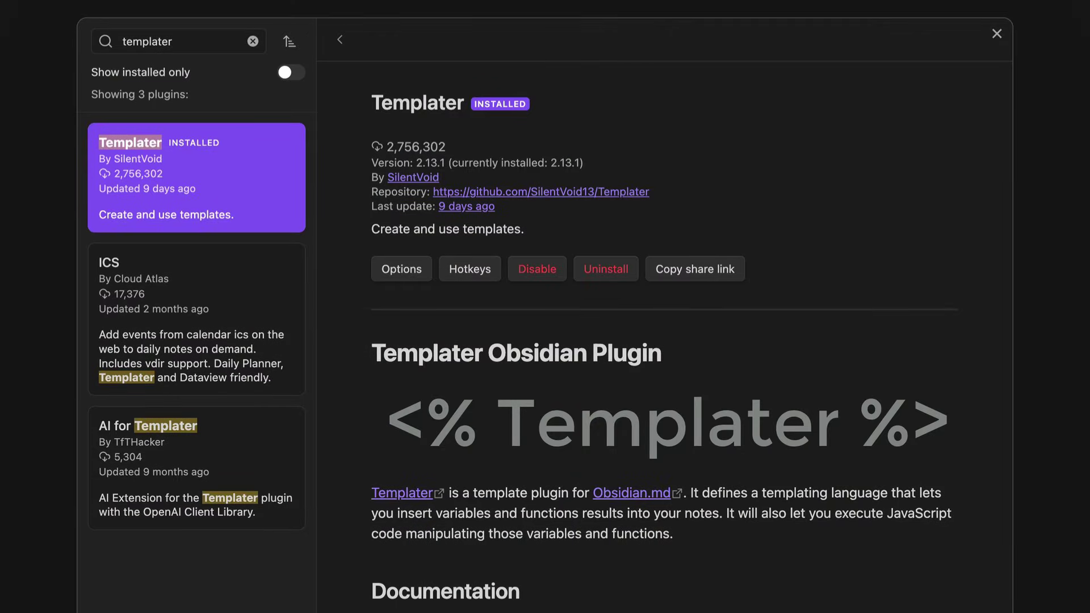
# Step: Scroll down through the Templater plugin's details page
pyautogui.scroll(-5, 662, 340)
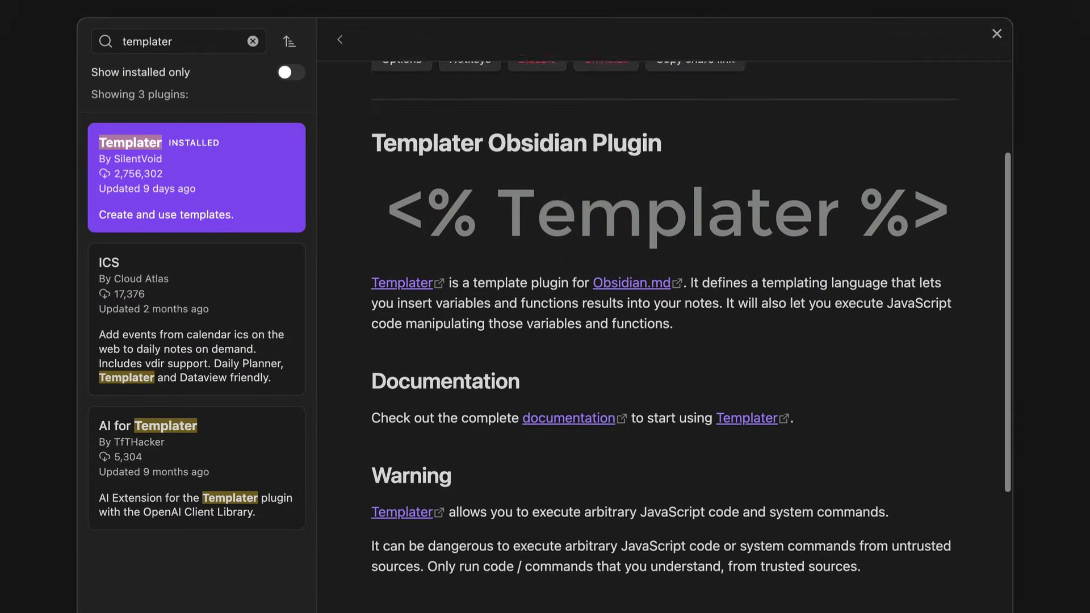
pyautogui.scroll(-4, 662, 341)
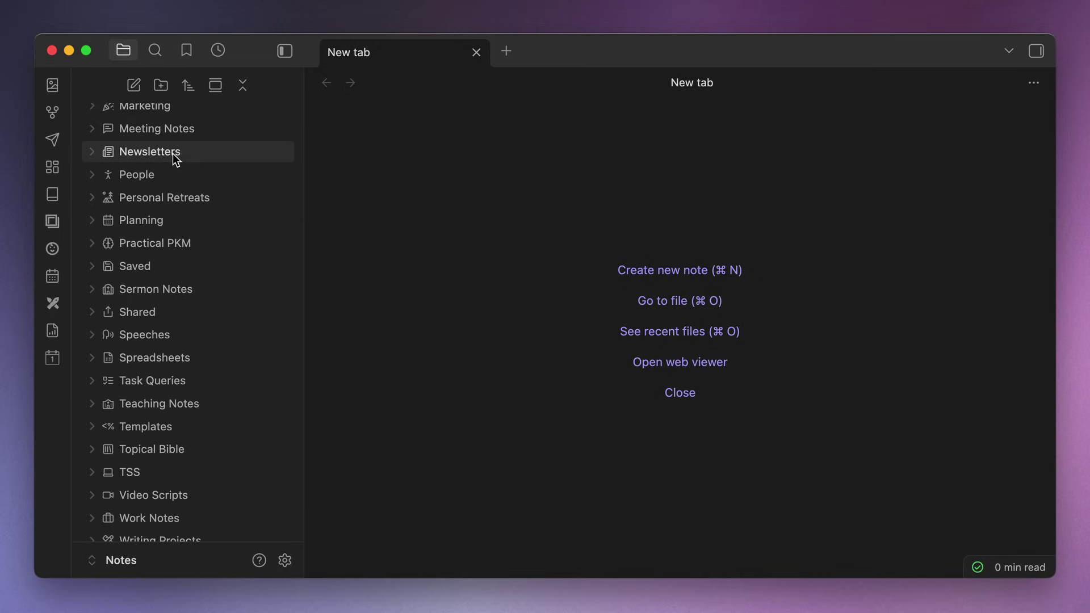
# Step: Create a new note inside the Newsletters folder from its context menu
pyautogui.rightClick(173, 153)
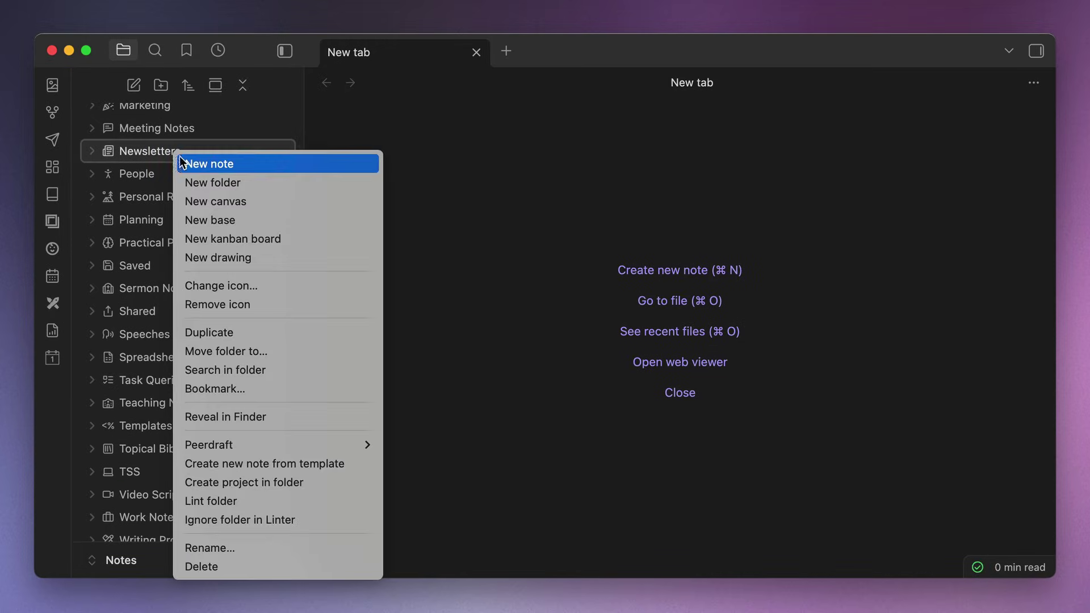
pyautogui.click(188, 161)
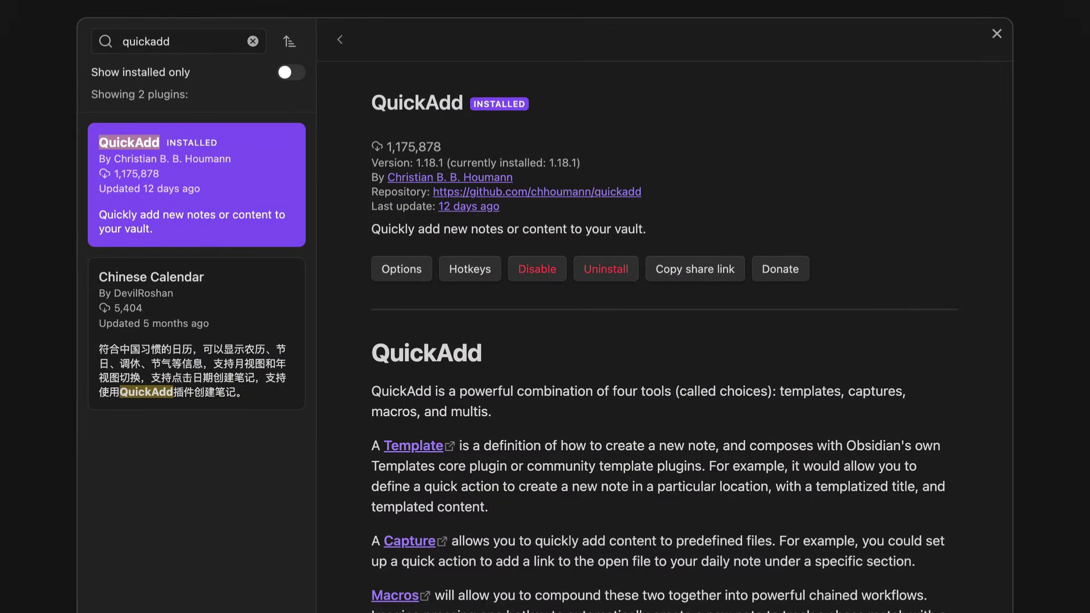
# Step: Scroll down through the QuickAdd plugin's description page
pyautogui.scroll(-3, 662, 339)
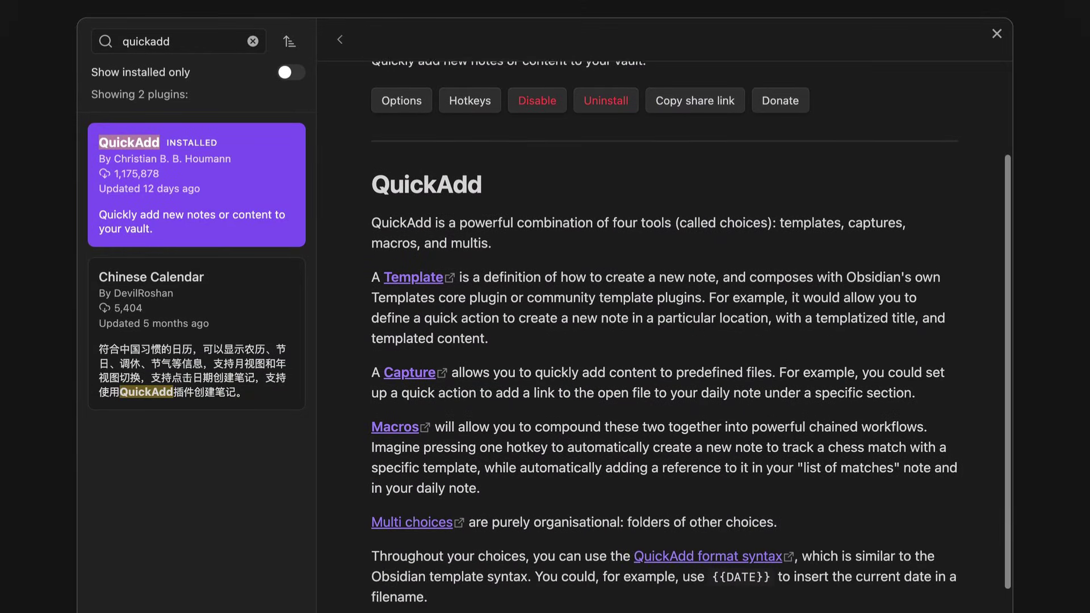
pyautogui.scroll(-4, 663, 340)
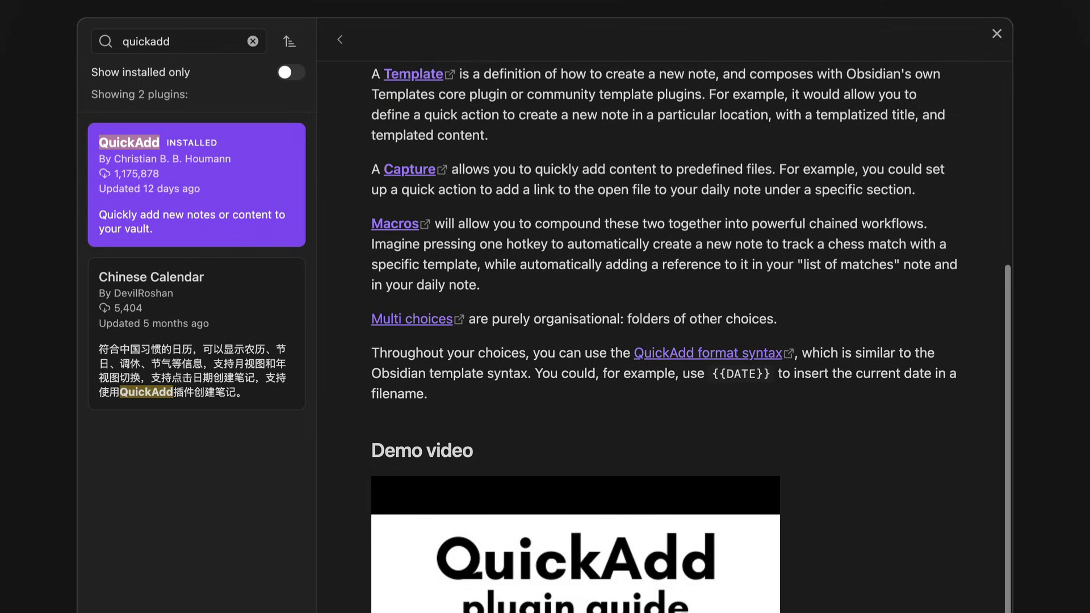
pyautogui.scroll(-4, 663, 340)
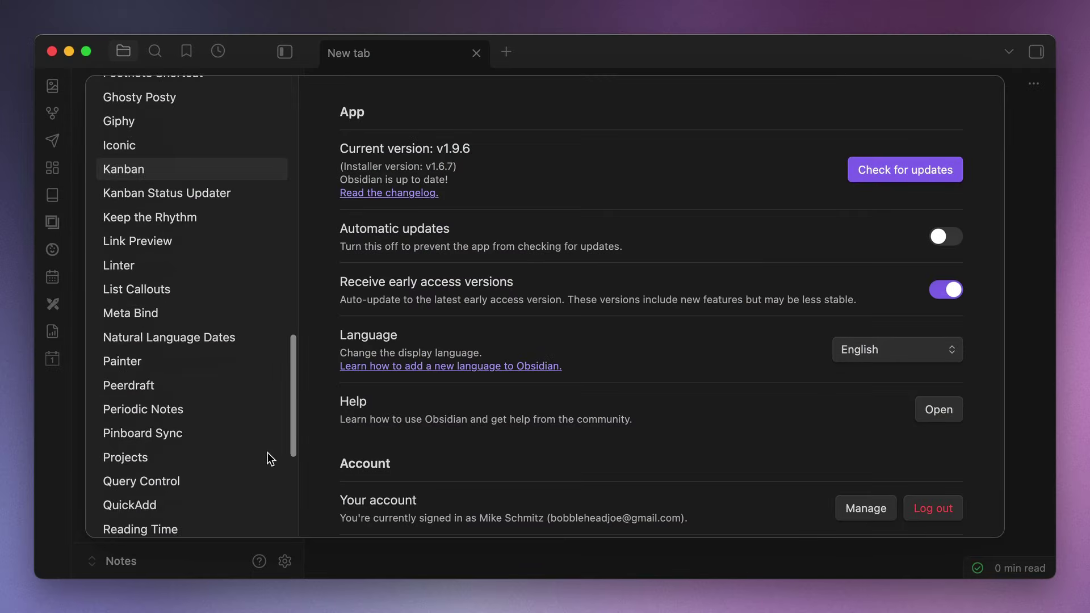
# Step: Create a QuickAdd macro named 'Newsletter' in the Macro Manager
pyautogui.click(206, 499)
pyautogui.click(369, 434)
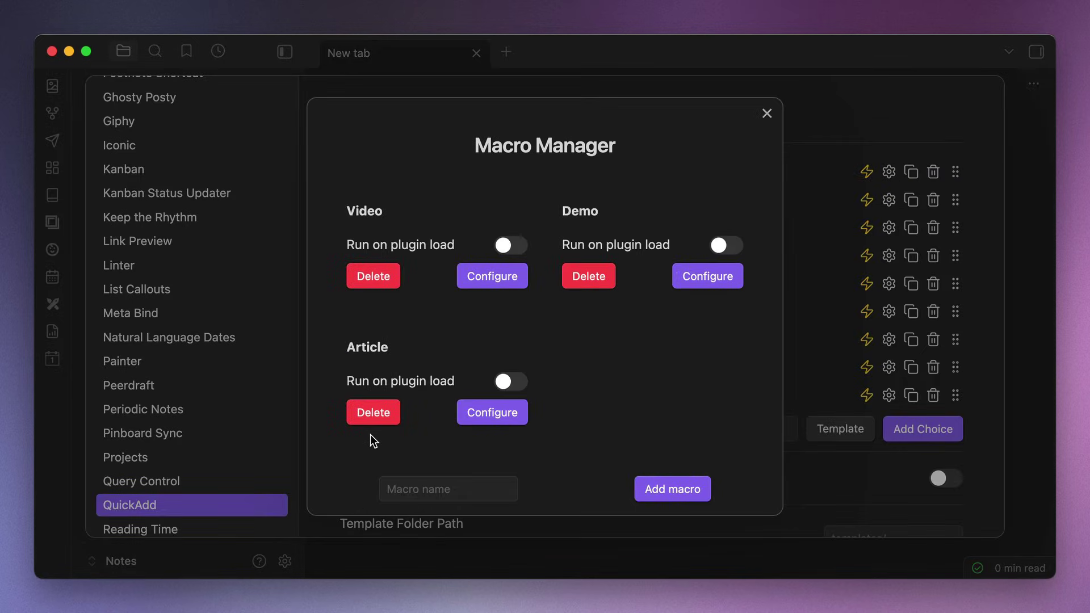
pyautogui.click(402, 485)
pyautogui.write('Newsletter')
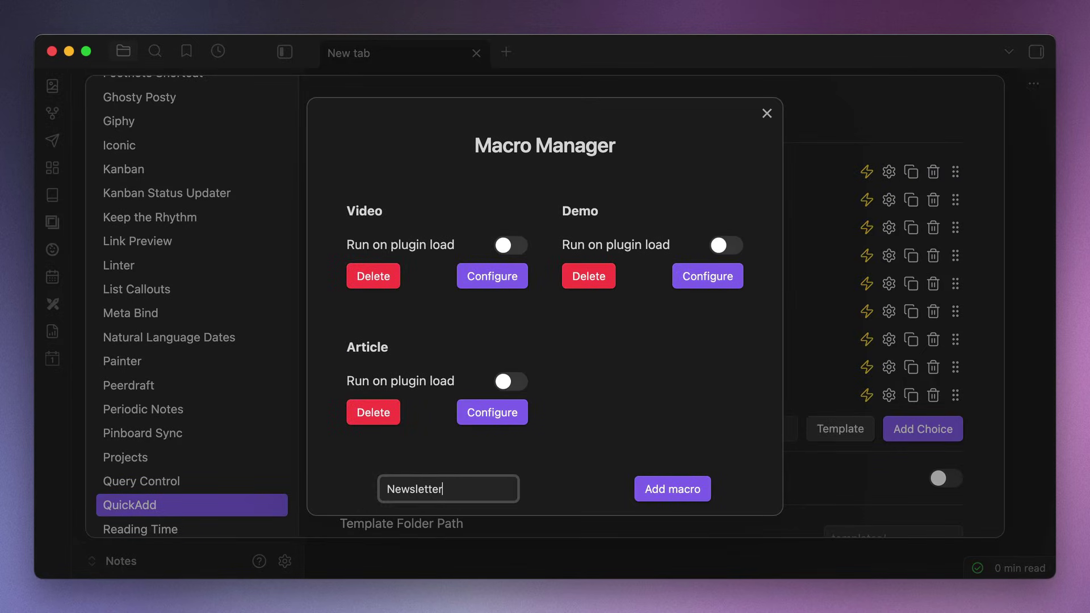
pyautogui.click(653, 489)
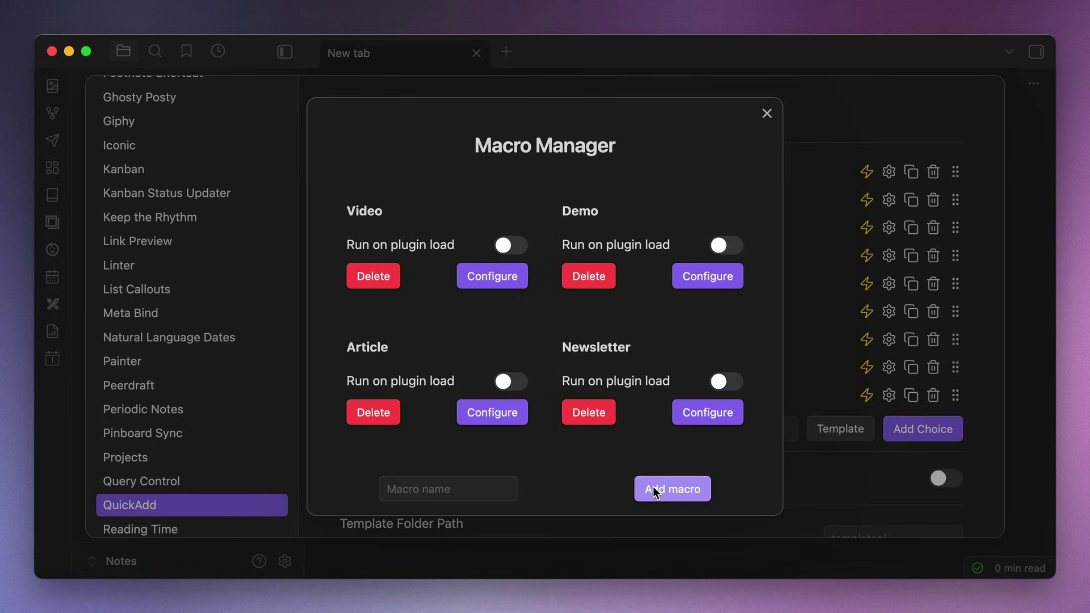
# Step: Add a Template step to the Newsletter macro and open its settings
pyautogui.click(681, 417)
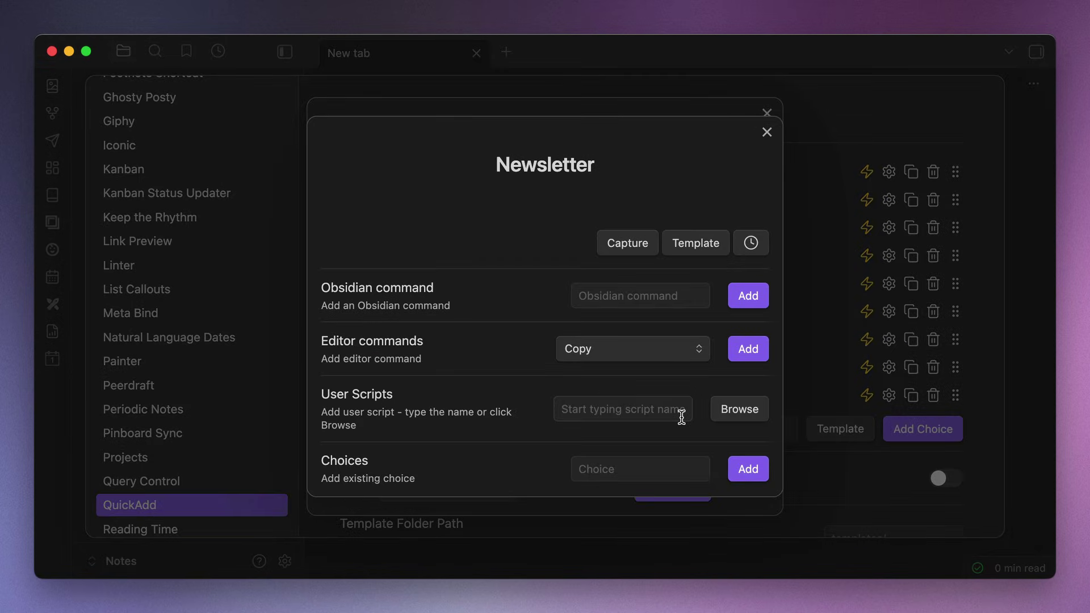
pyautogui.click(703, 249)
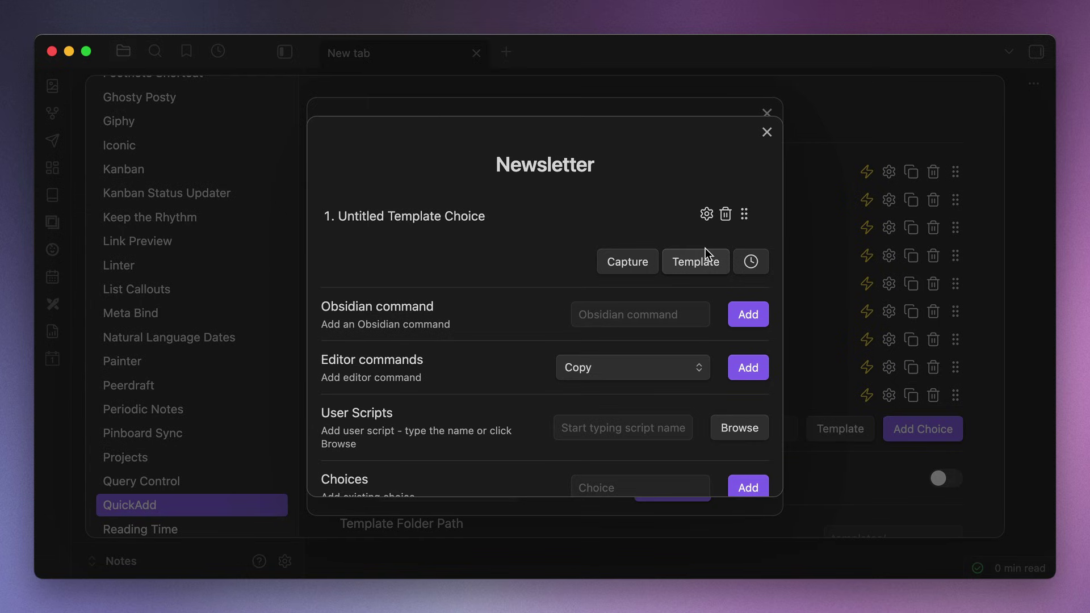
pyautogui.click(706, 214)
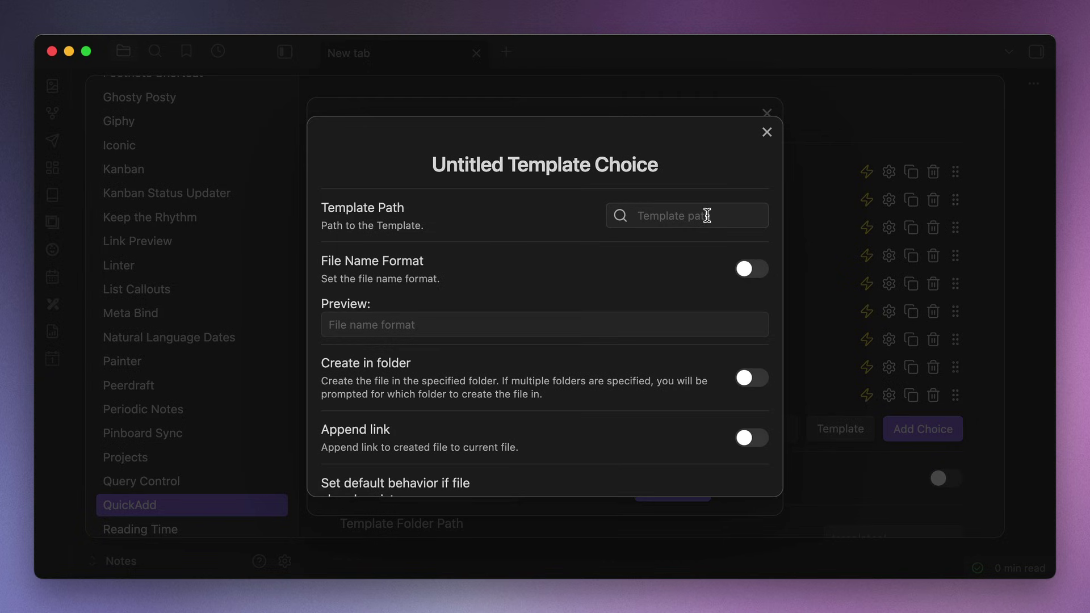
# Step: Set the template step's Template Path to Templates/Newsletter.md
pyautogui.click(706, 215)
pyautogui.write('Newsletter')
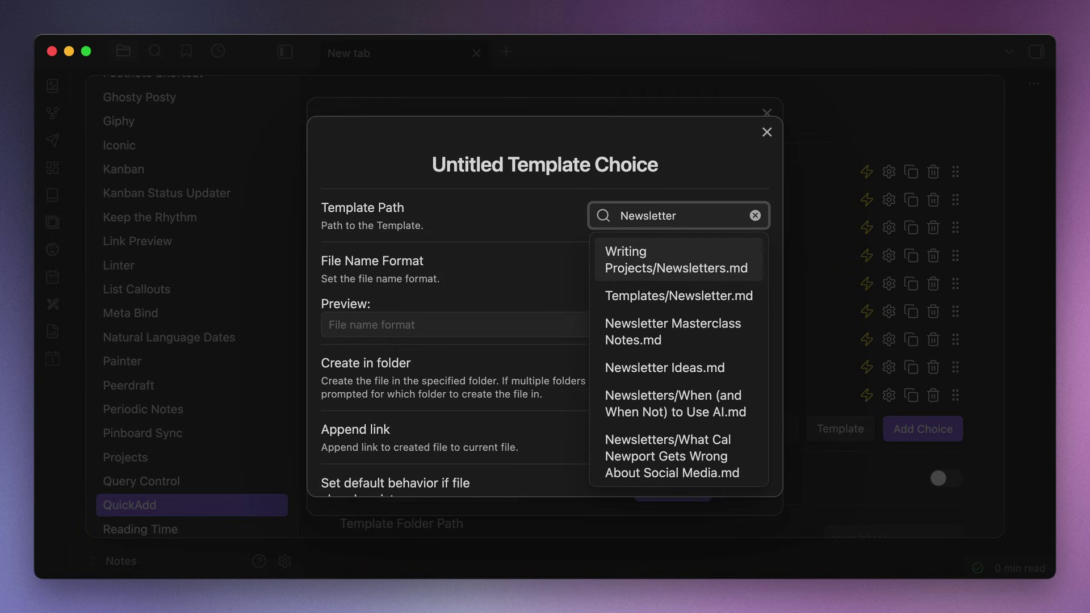
pyautogui.press('Down')
pyautogui.press('Return')
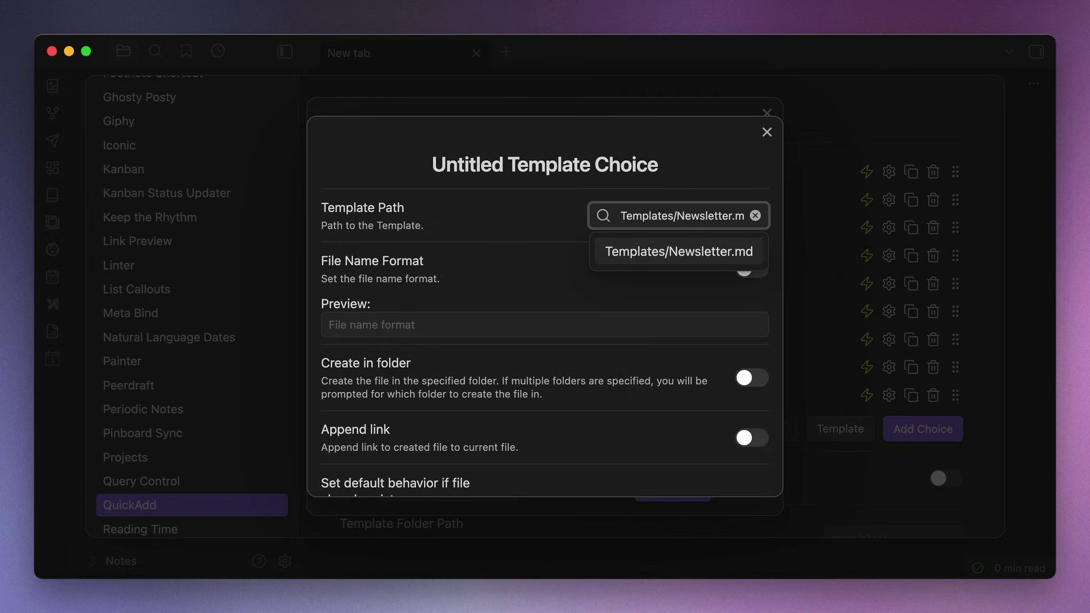
pyautogui.click(709, 278)
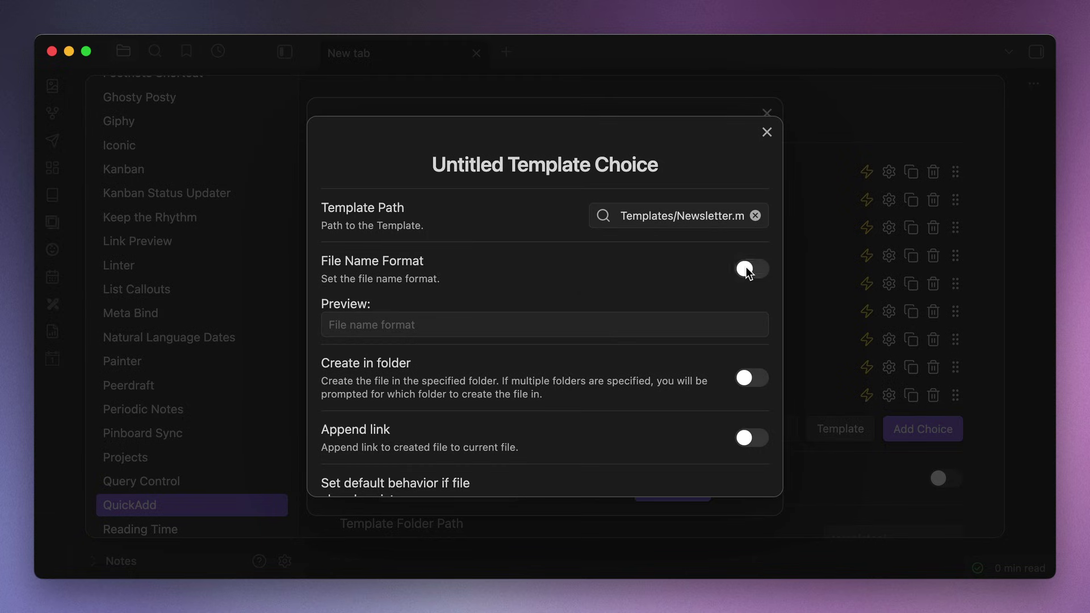
# Step: Use file name format {{VALUE:What's the big idea?}} and create files in the Newsletter folder
pyautogui.click(420, 324)
pyautogui.write("{{VALUE:What's the big idea?}}")
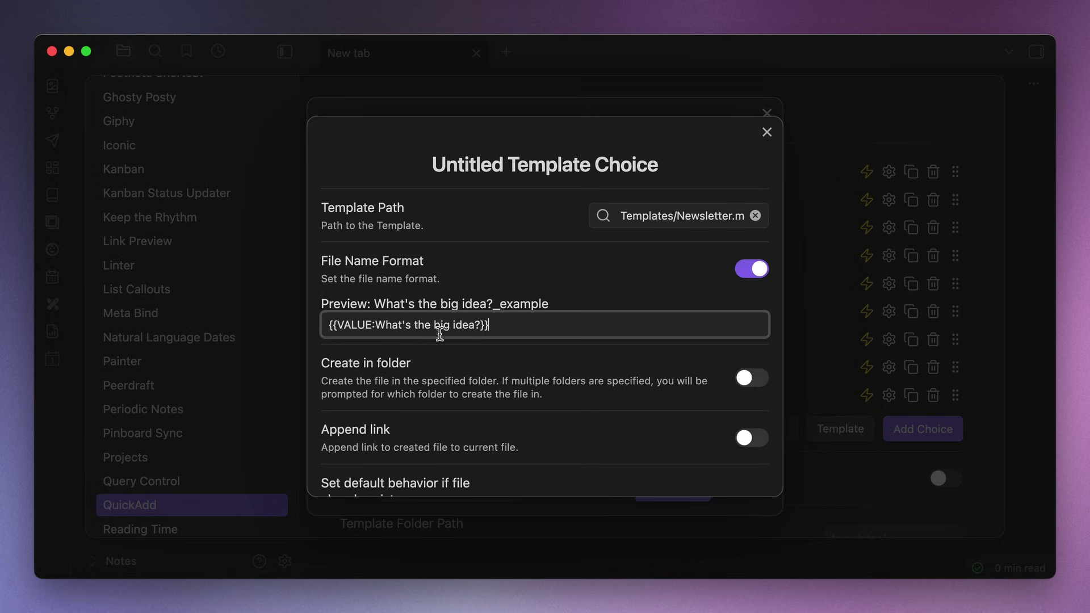
pyautogui.click(746, 378)
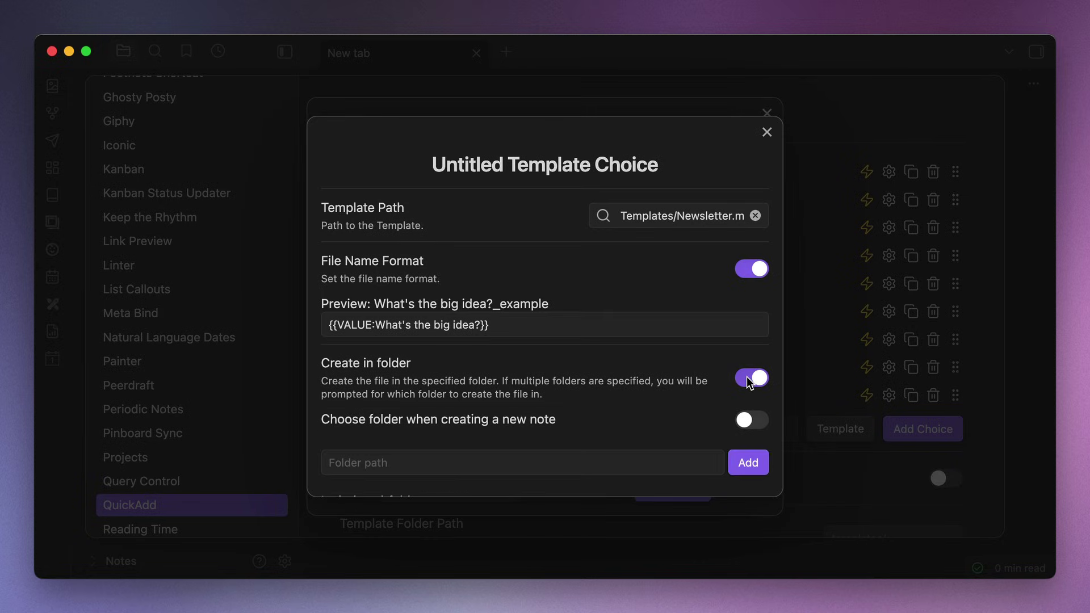
pyautogui.click(564, 458)
pyautogui.write('Newsletter')
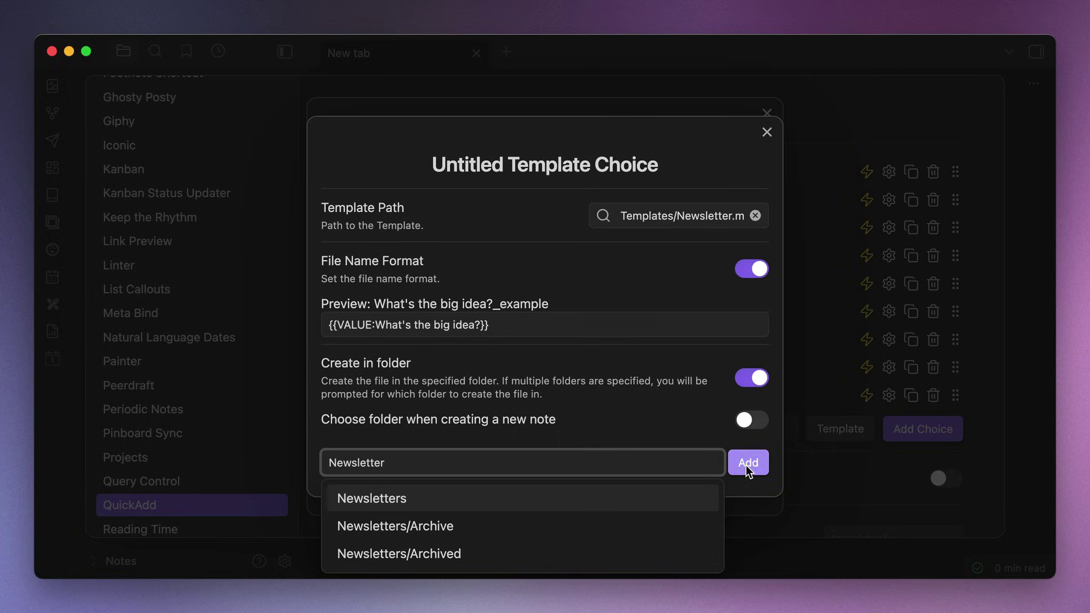
pyautogui.click(749, 463)
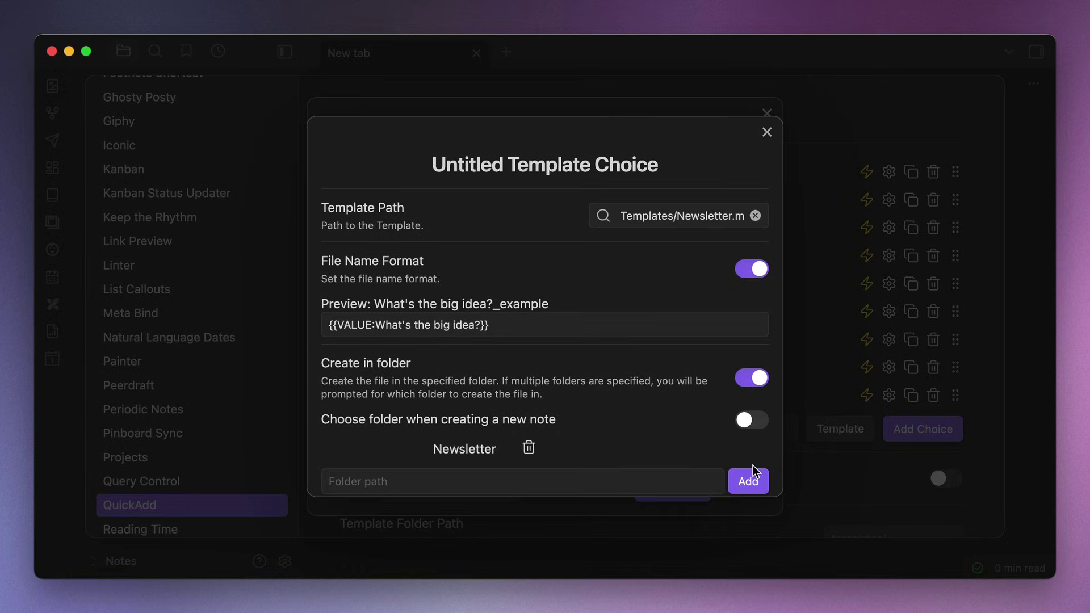
# Step: Rename the step 'Create the File', then add a Capture step and open its settings
pyautogui.click(545, 164)
pyautogui.write('Create the File')
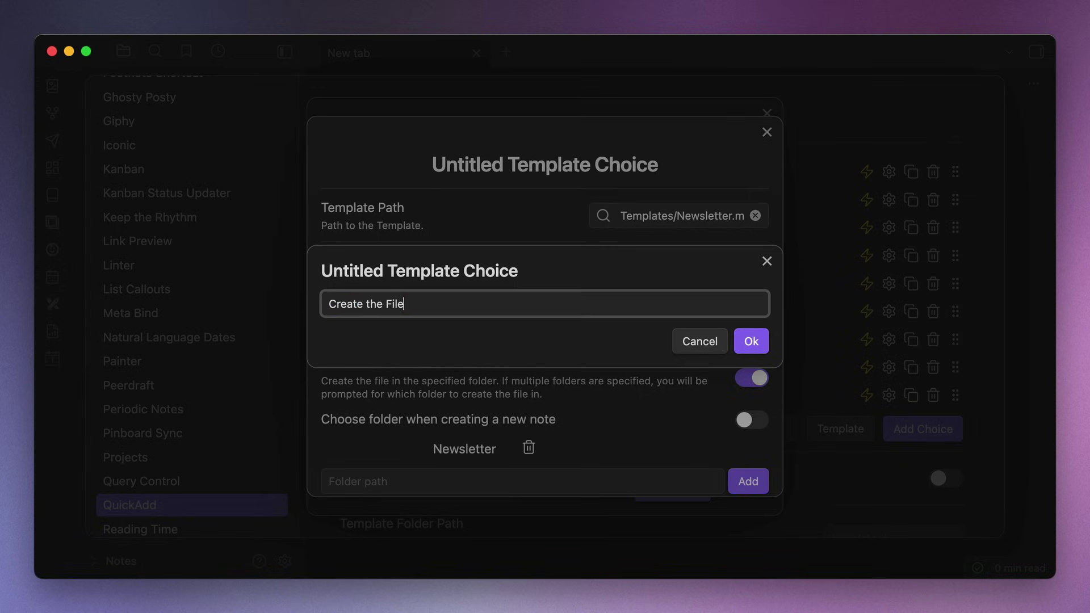
pyautogui.click(741, 334)
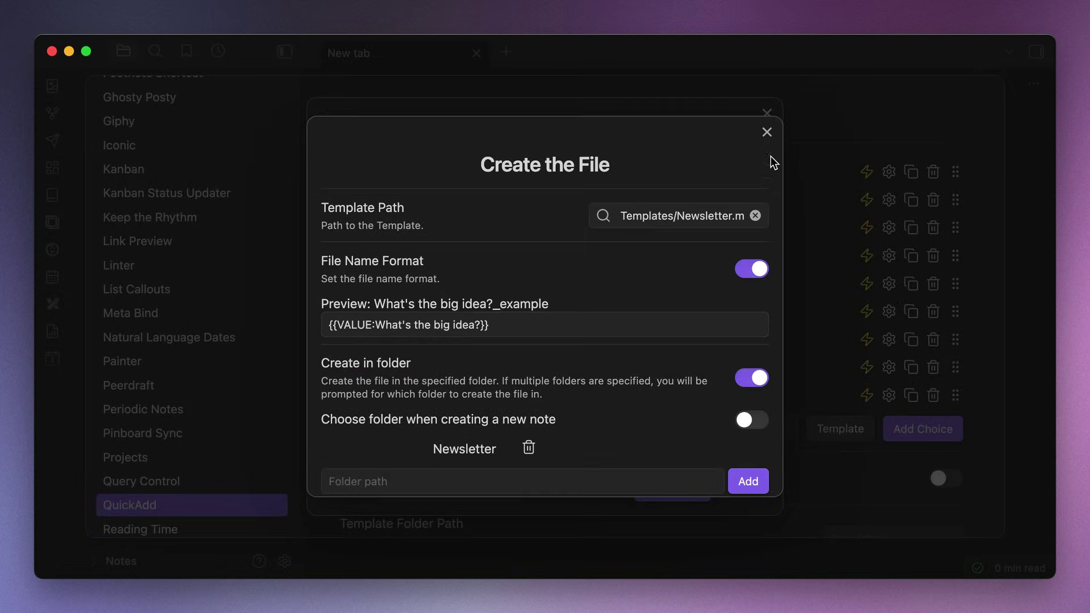
pyautogui.click(767, 132)
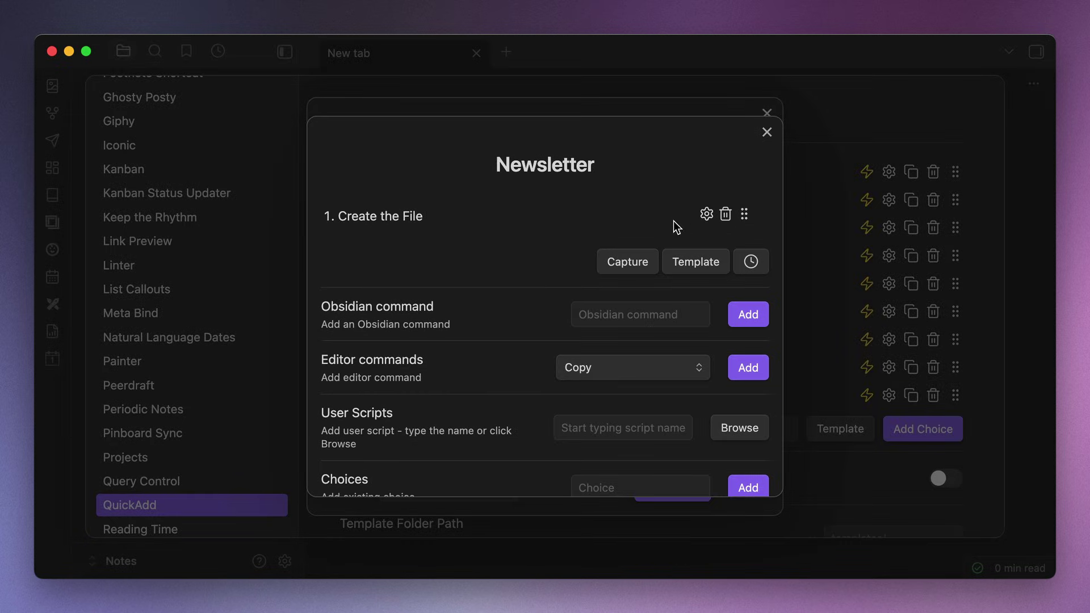
pyautogui.click(638, 258)
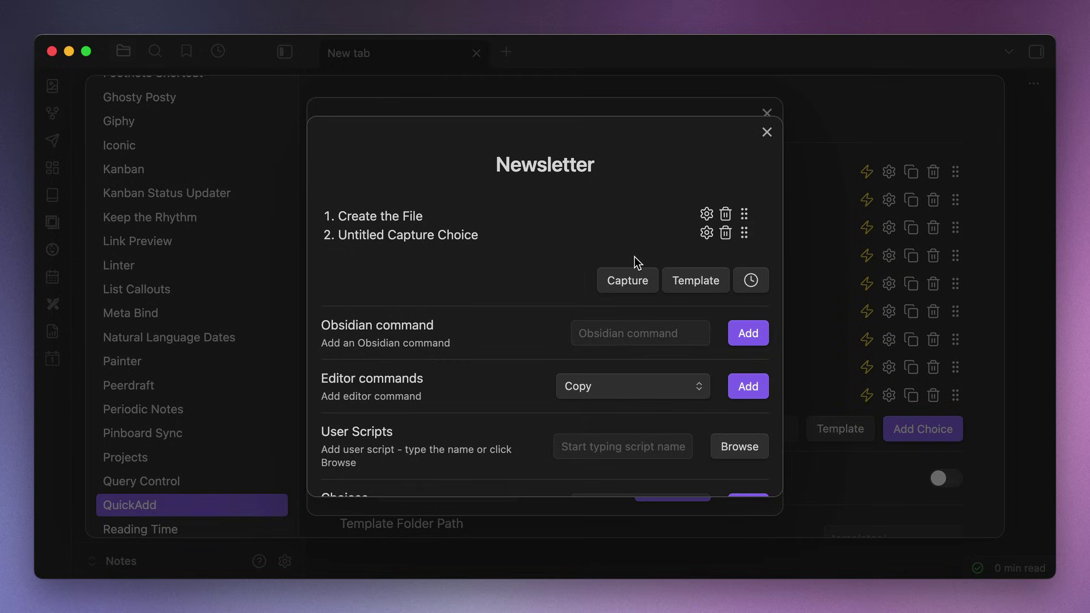
pyautogui.click(709, 233)
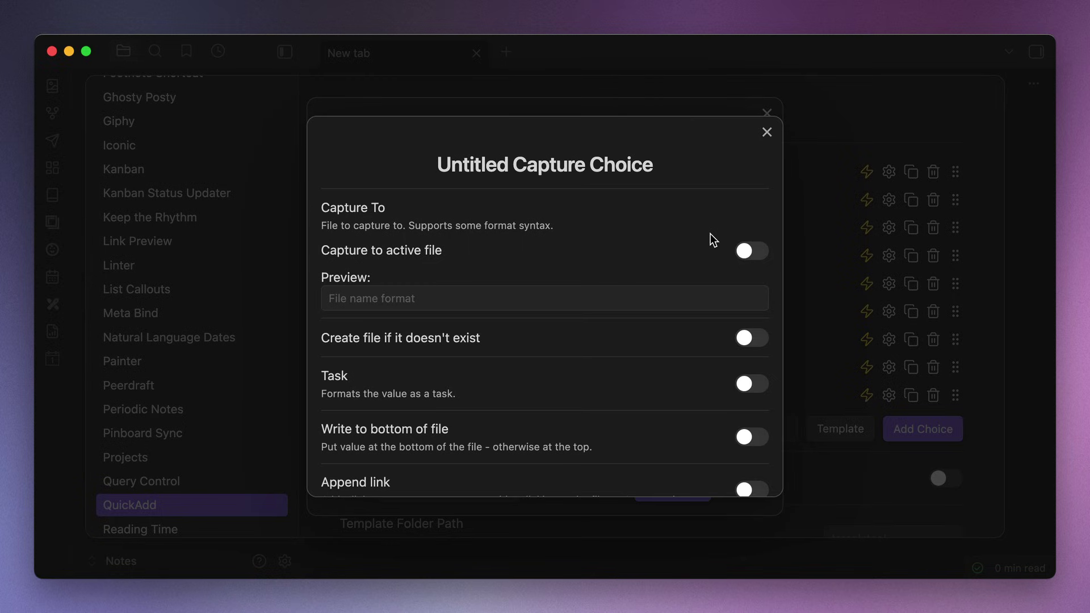
# Step: Set the capture step's target file to Writing Projects/Newsletters.md
pyautogui.click(537, 297)
pyautogui.write('Writing')
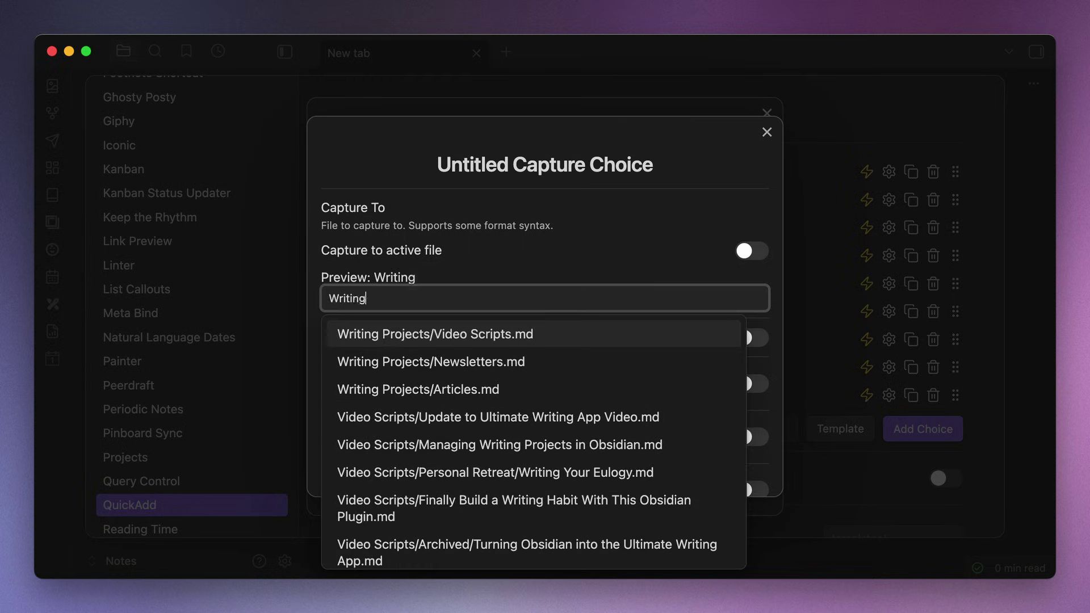
pyautogui.press('Down')
pyautogui.press('Return')
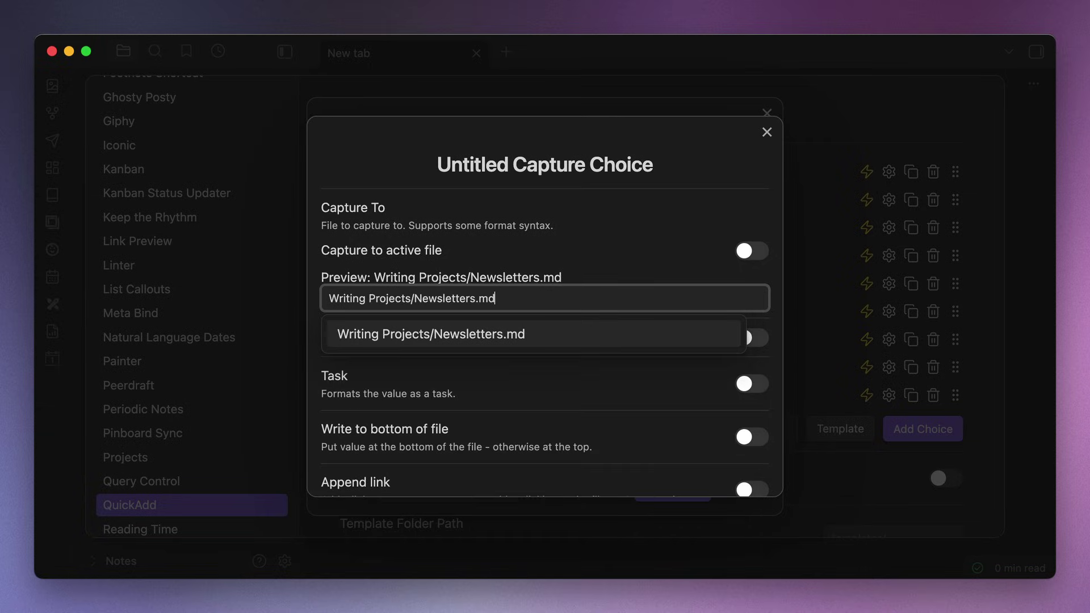
pyautogui.click(596, 367)
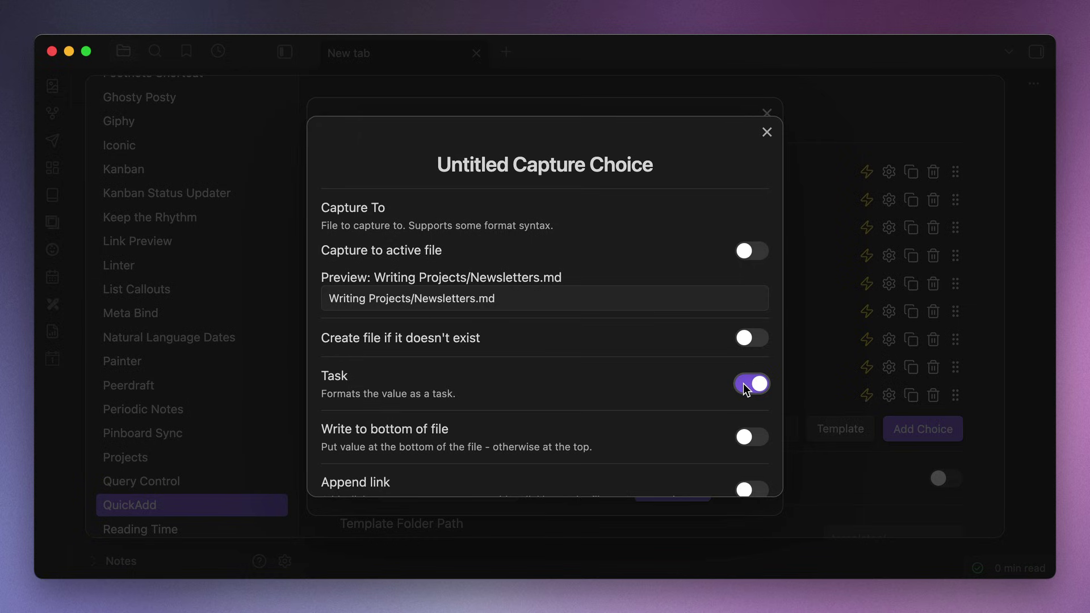
# Step: Enable Insert after and set the line to '## idea'
pyautogui.scroll(-5, 744, 386)
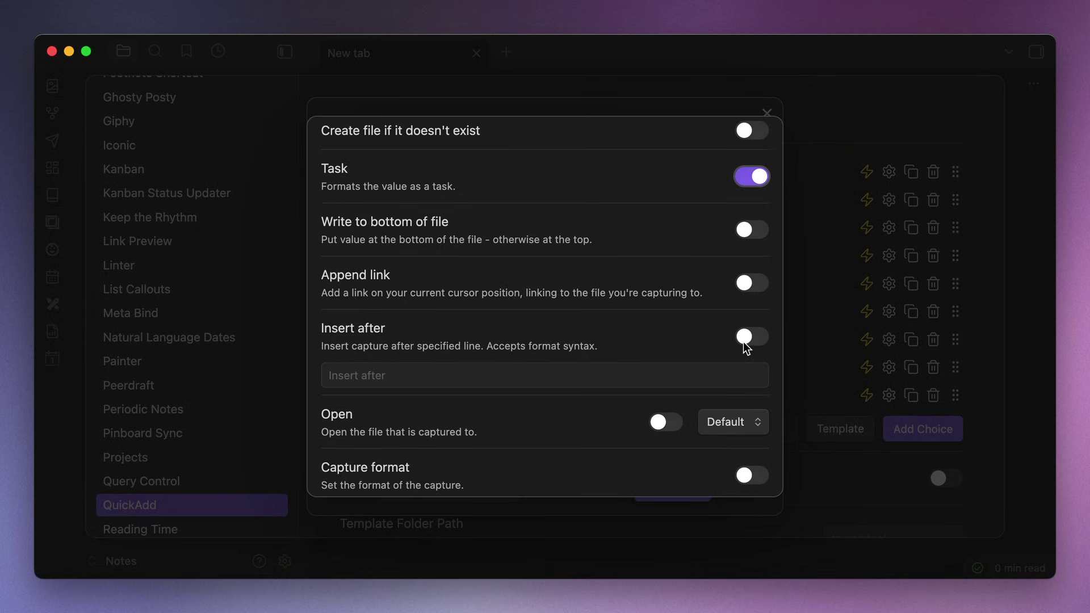
pyautogui.click(744, 338)
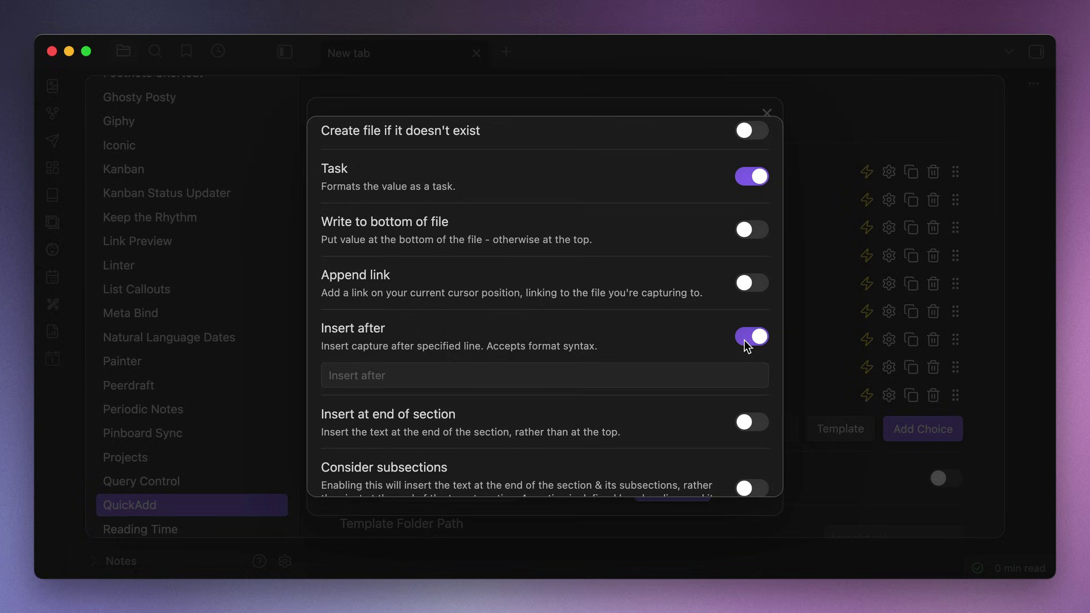
pyautogui.click(662, 373)
pyautogui.write('## idea')
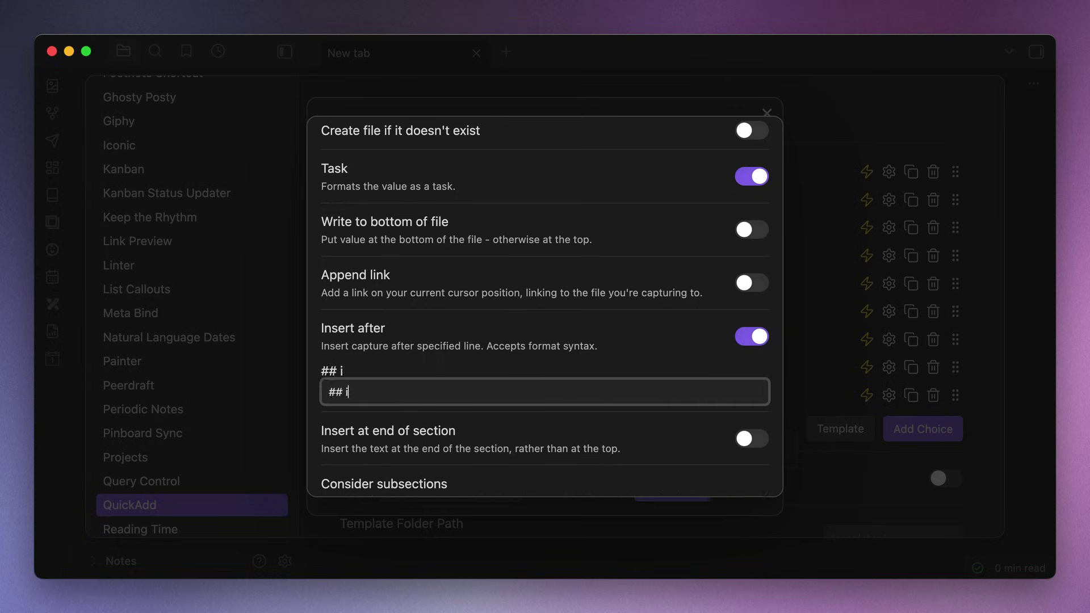
pyautogui.click(665, 434)
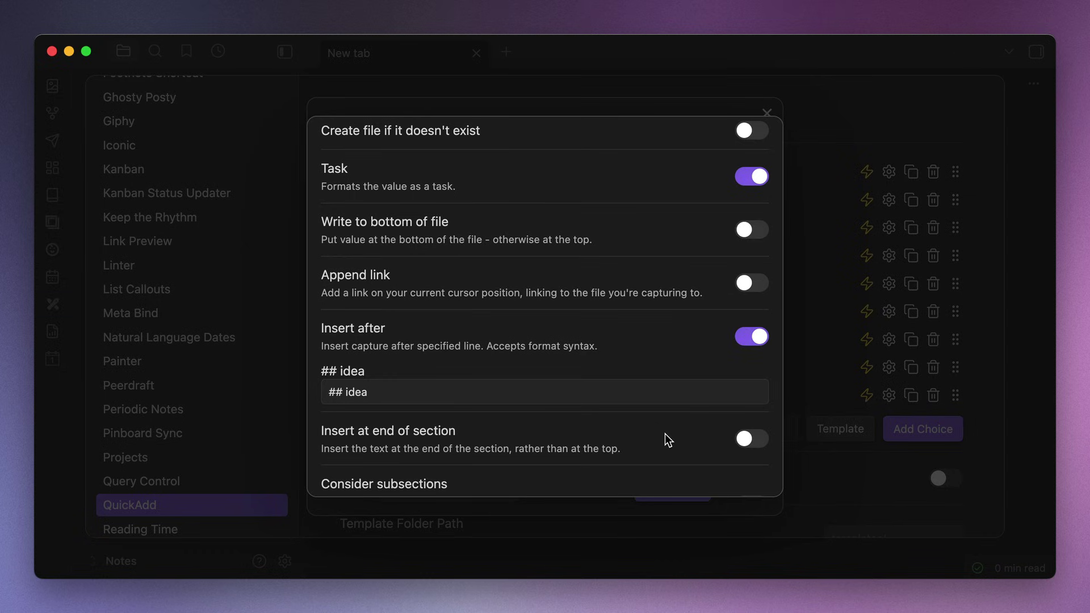
# Step: Enable Capture format and set it to [[{{VALUE:What's the big idea?}}]] so the idea becomes a link
pyautogui.scroll(-5, 665, 433)
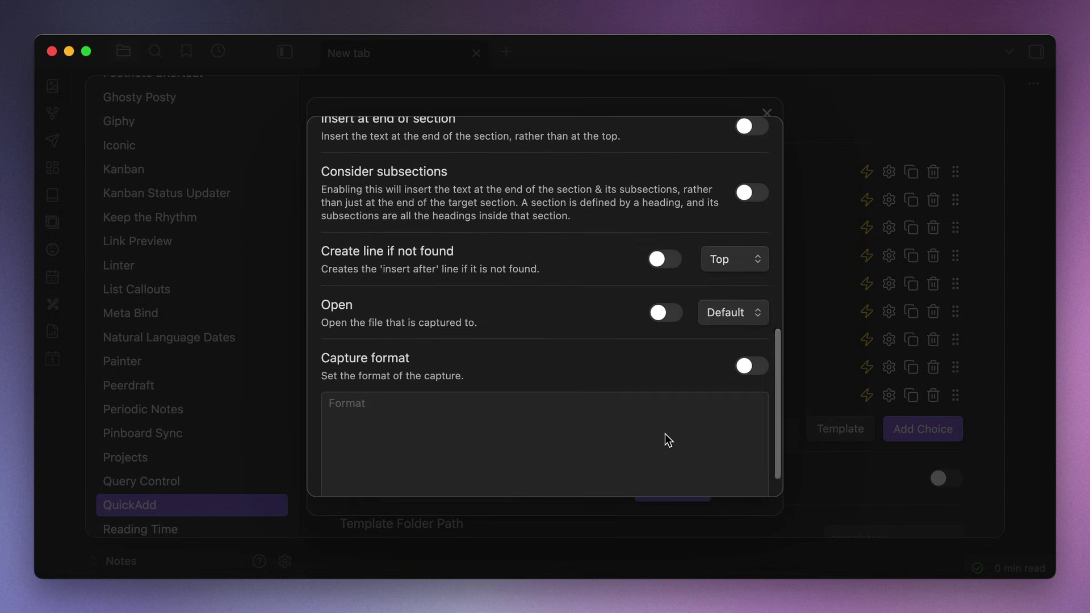
pyautogui.click(740, 367)
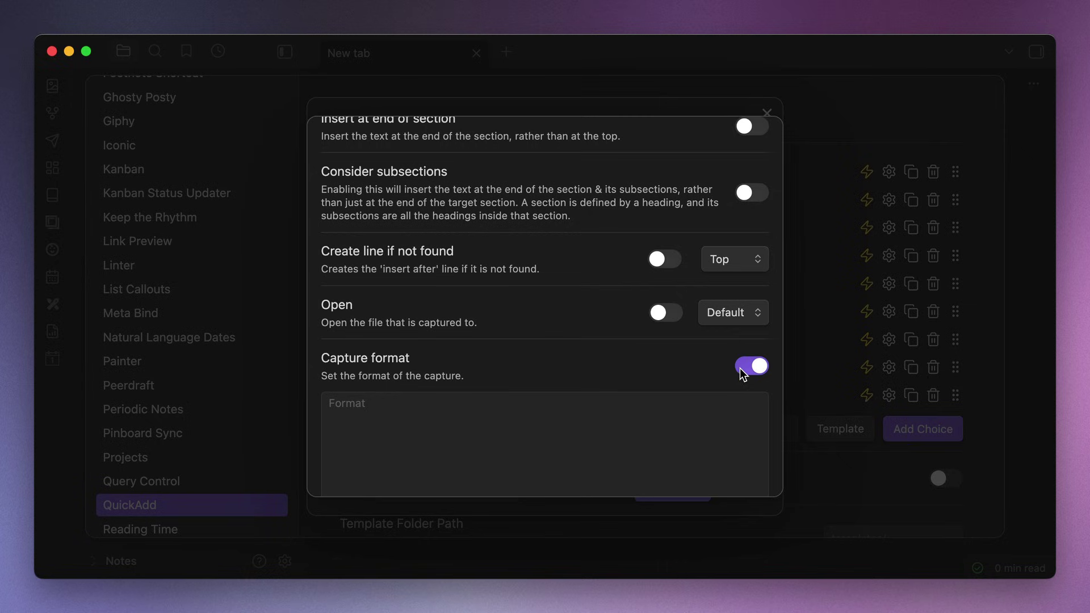
pyautogui.click(585, 416)
pyautogui.write("[[{{VALUE:What's the big idea?}}]]")
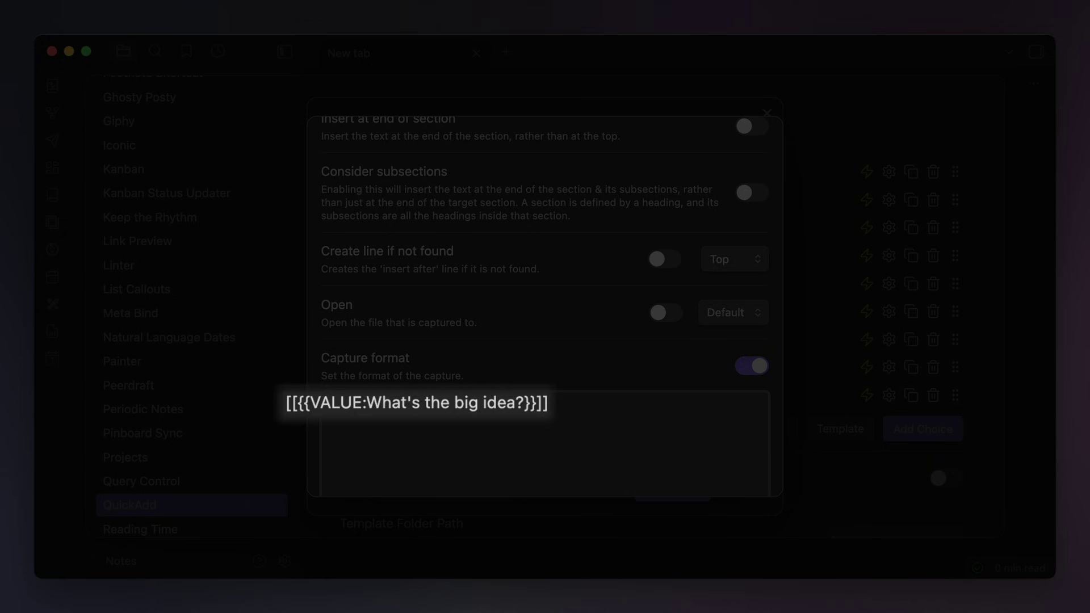
# Step: Rename the capture step to 'Create the Task' and close its and the Newsletter macro's settings
pyautogui.scroll(10, 545, 306)
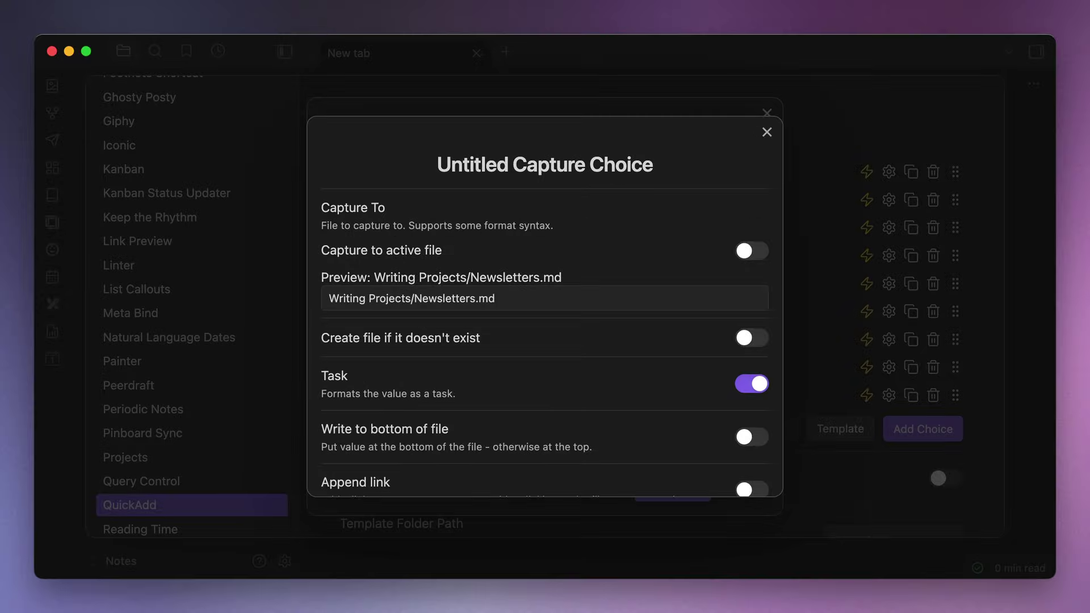
pyautogui.click(555, 166)
pyautogui.write('Create the Task')
pyautogui.press('Return')
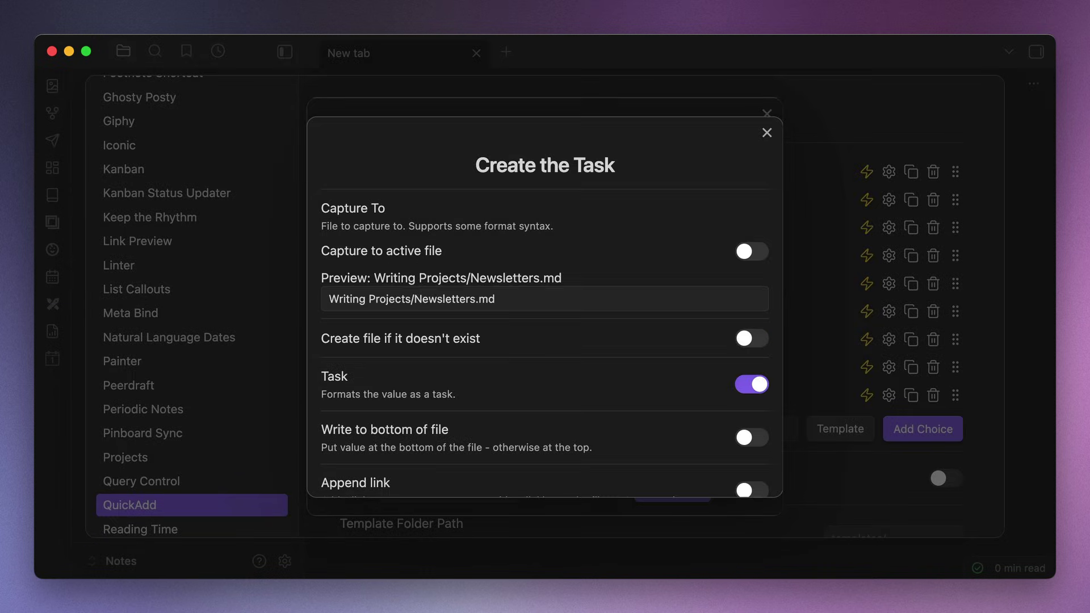
pyautogui.click(767, 132)
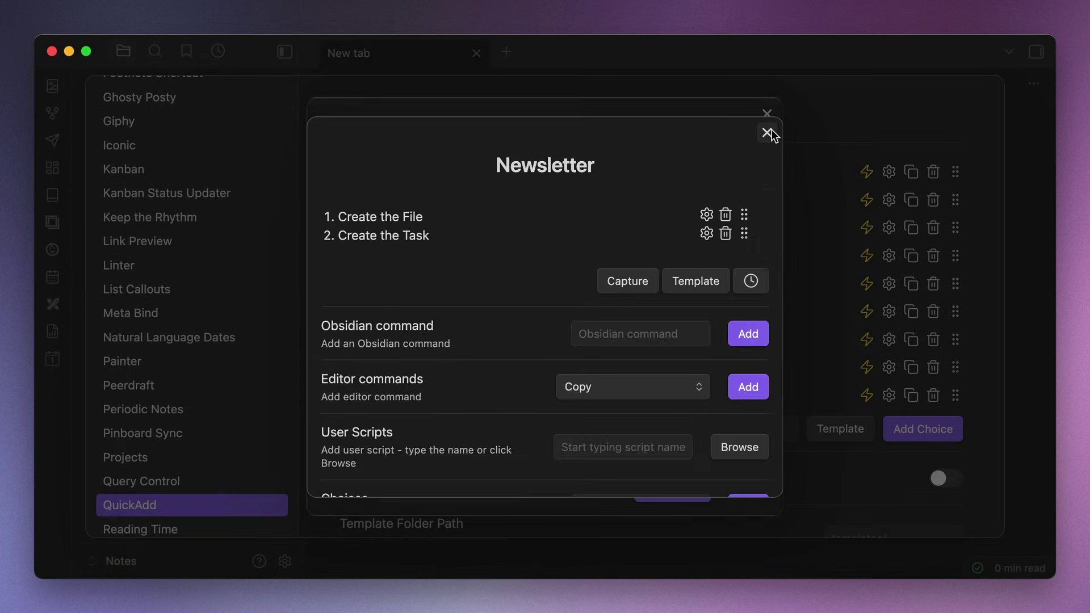
pyautogui.press('Escape')
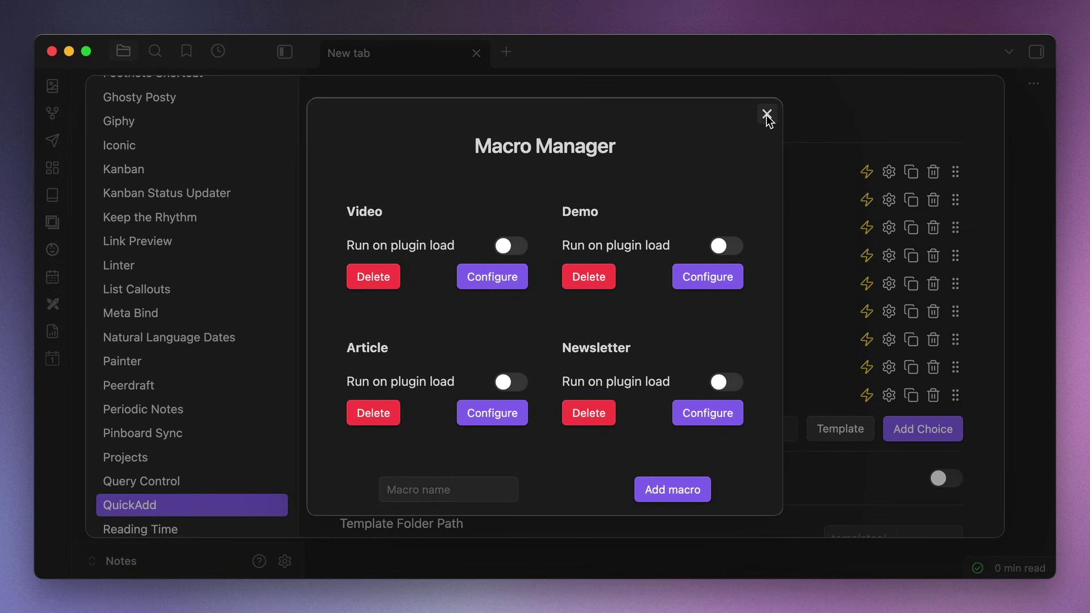
# Step: Add a new QuickAdd Macro choice named 'Newsletter Idea'
pyautogui.click(767, 115)
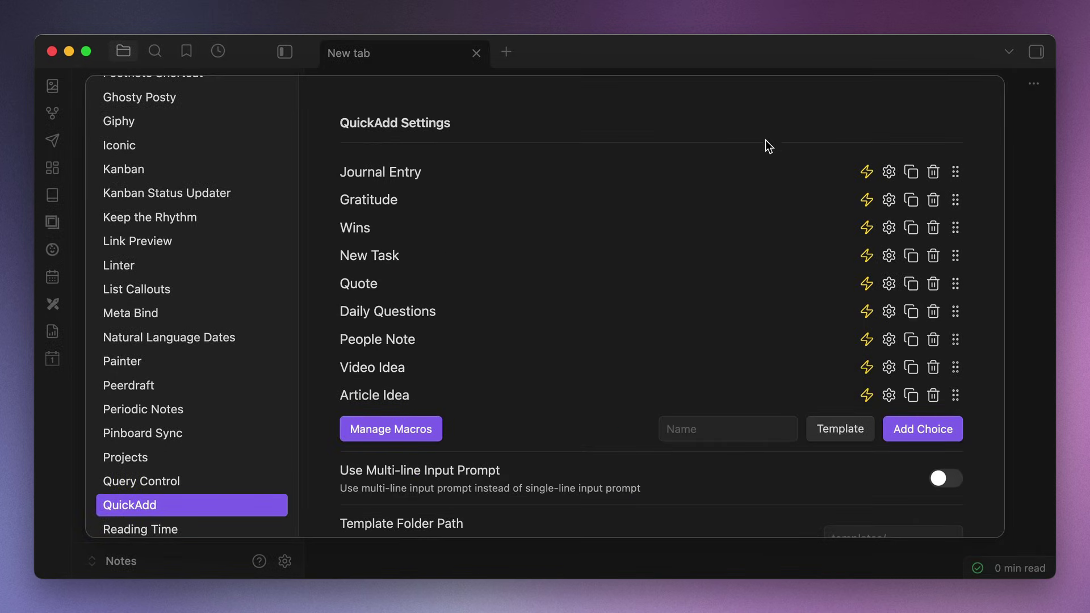
pyautogui.click(744, 418)
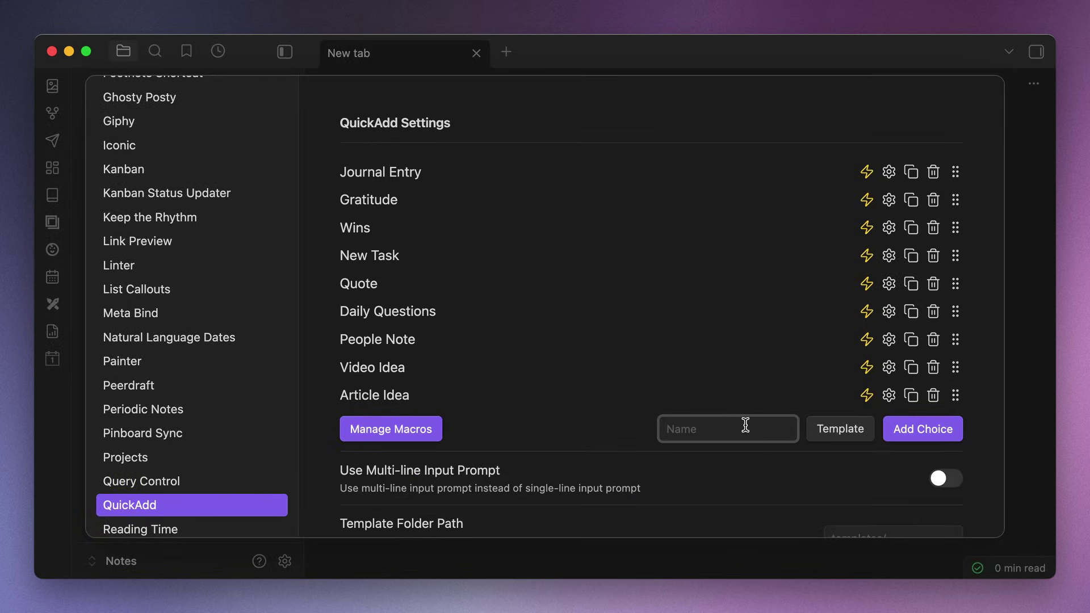
pyautogui.write('Newsletter Idea')
pyautogui.click(819, 431)
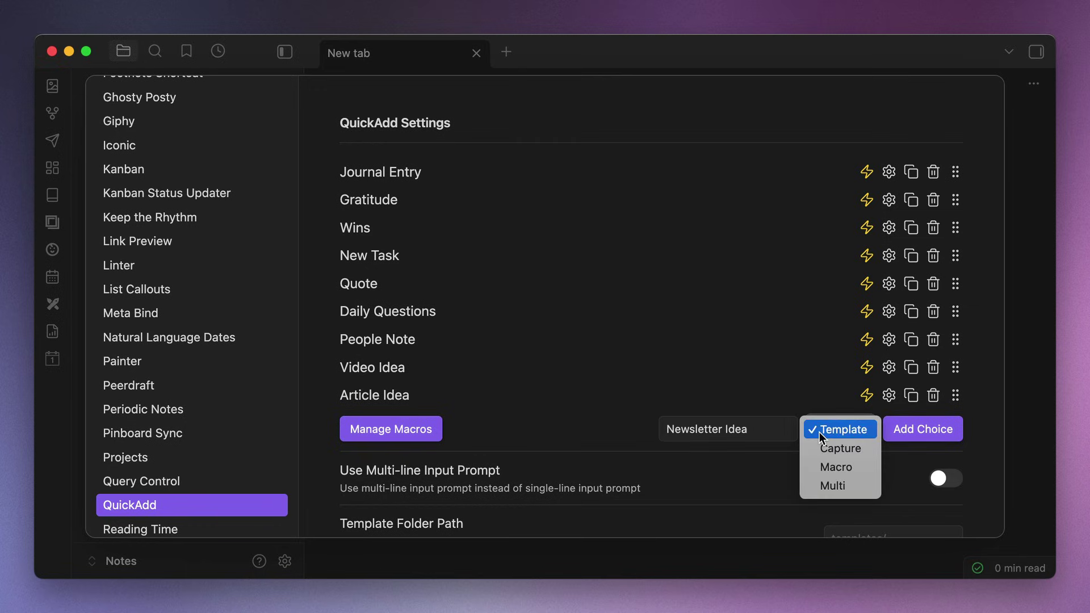
pyautogui.click(823, 467)
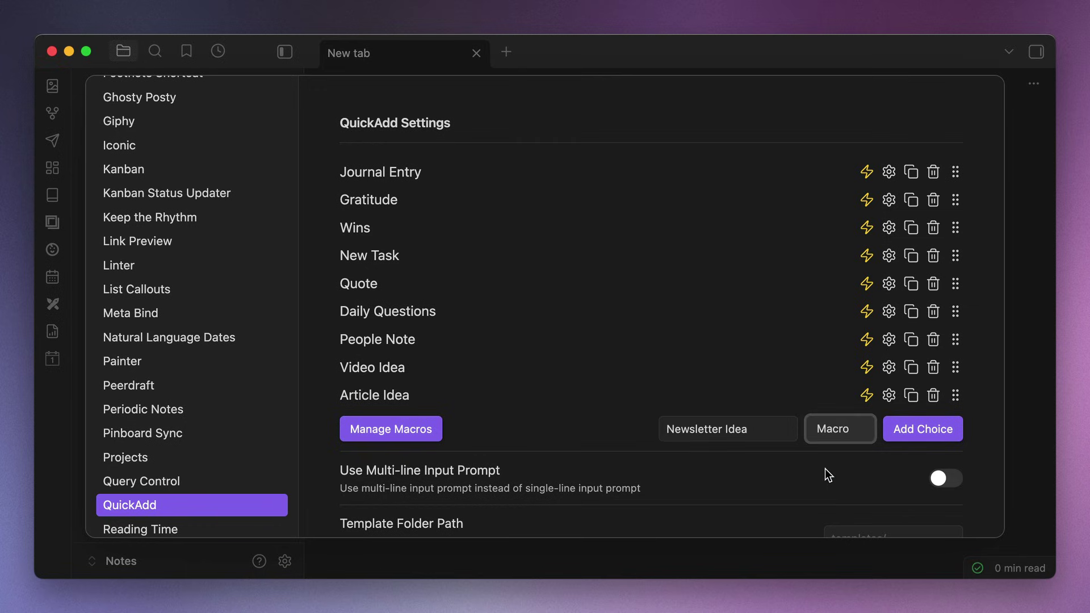
pyautogui.click(909, 434)
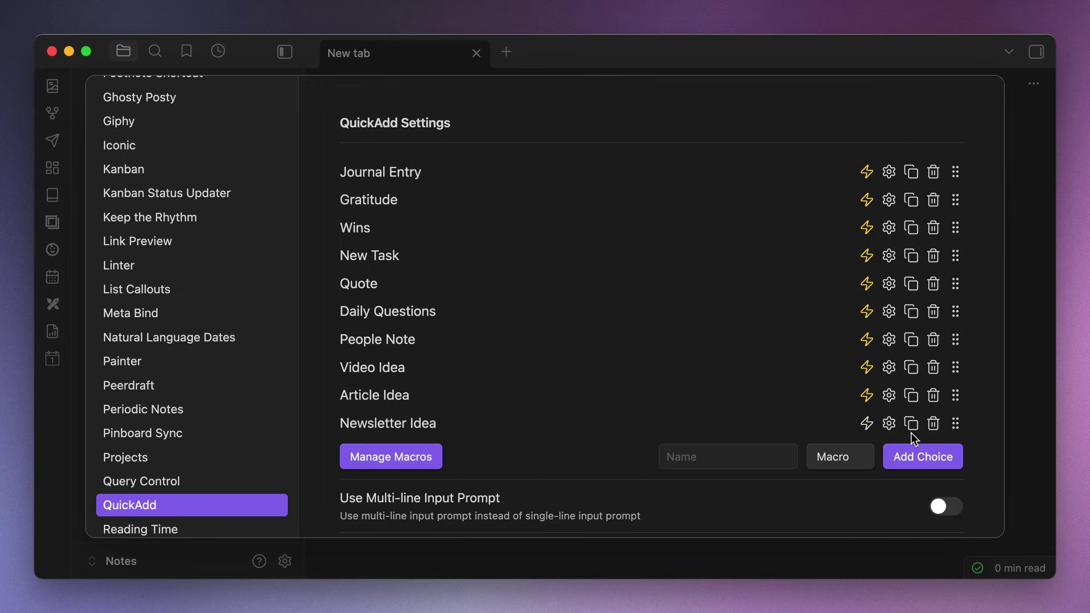
# Step: Set the Newsletter Idea choice to run the Newsletter macro
pyautogui.click(889, 424)
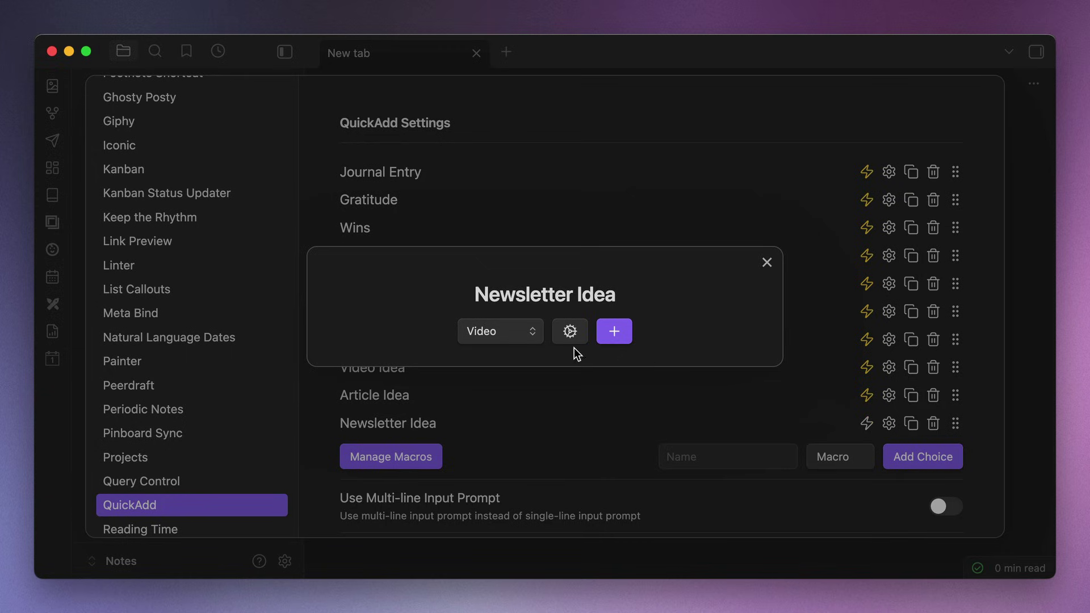
pyautogui.click(498, 333)
pyautogui.click(500, 383)
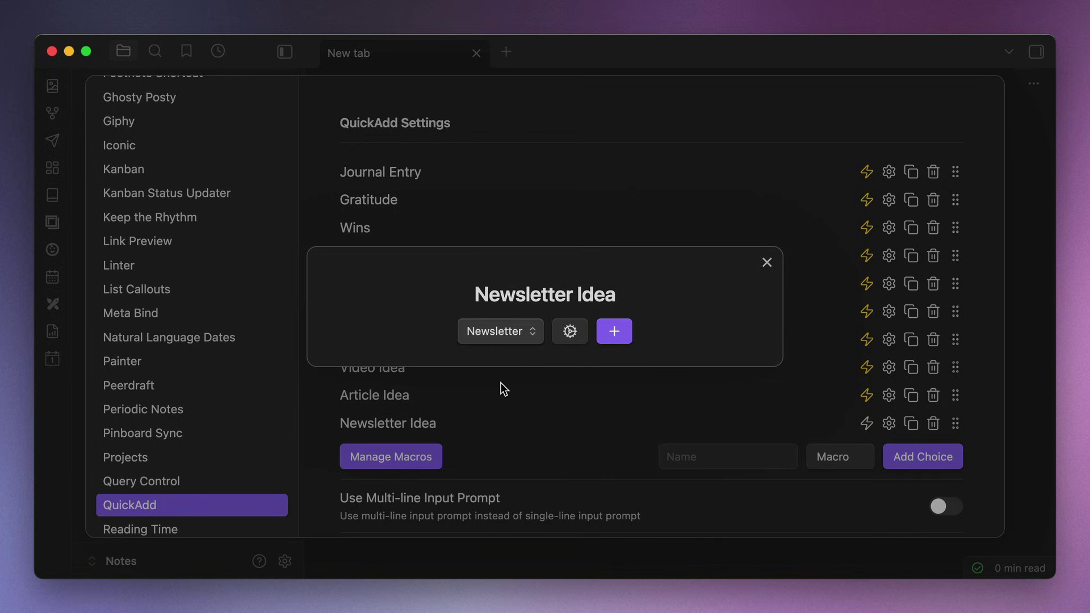
pyautogui.click(500, 382)
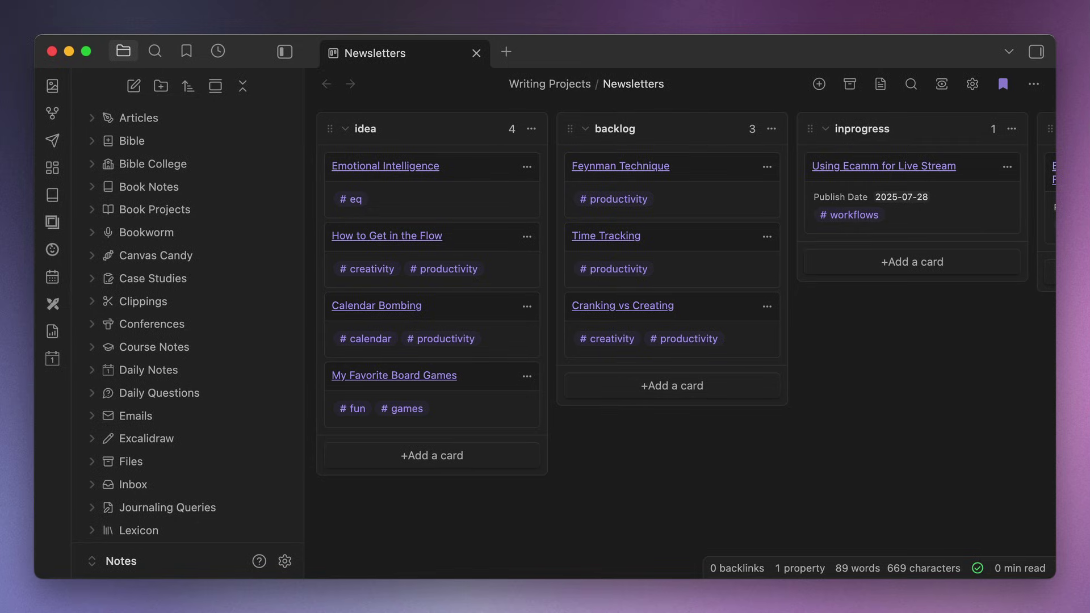
# Step: Run QuickAdd: Newsletter Idea and submit 'How to create an On This Day feature using Bases'
pyautogui.press('super+p')
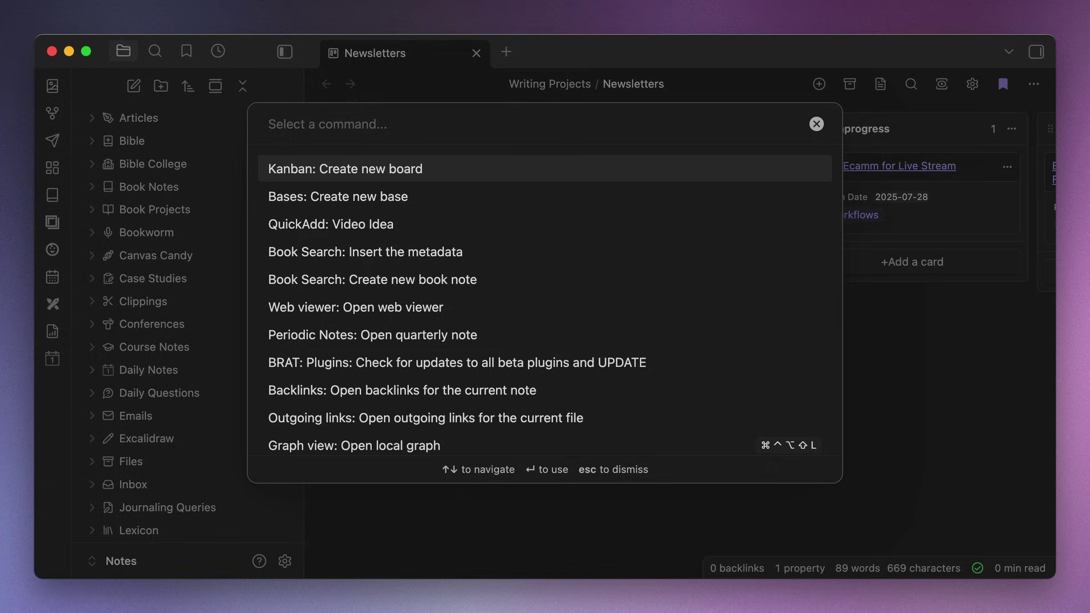
pyautogui.write('Newsletter')
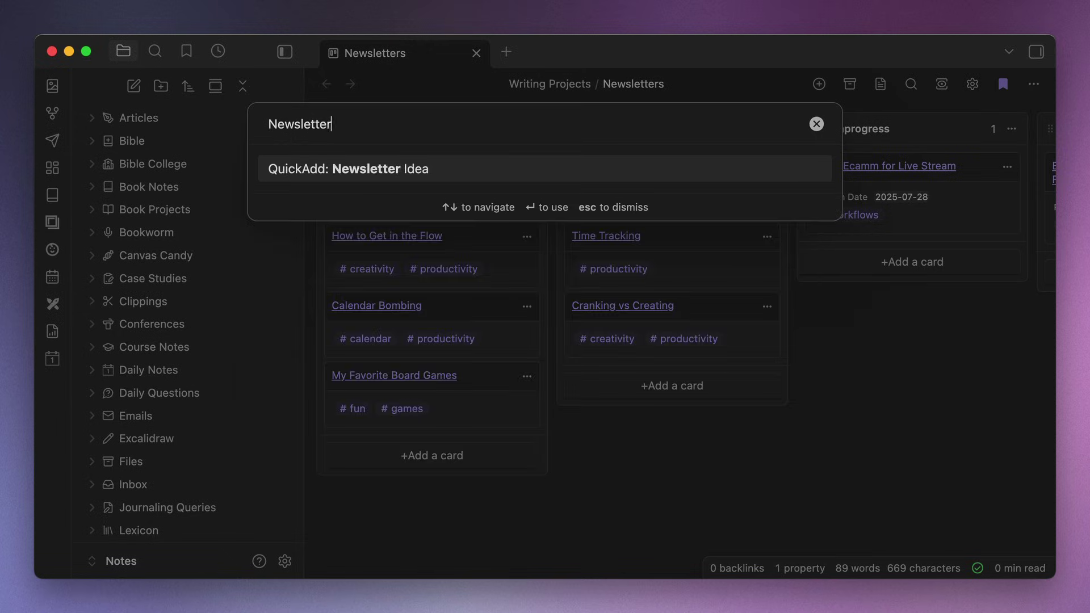
pyautogui.press('Return')
pyautogui.write('How to create ')
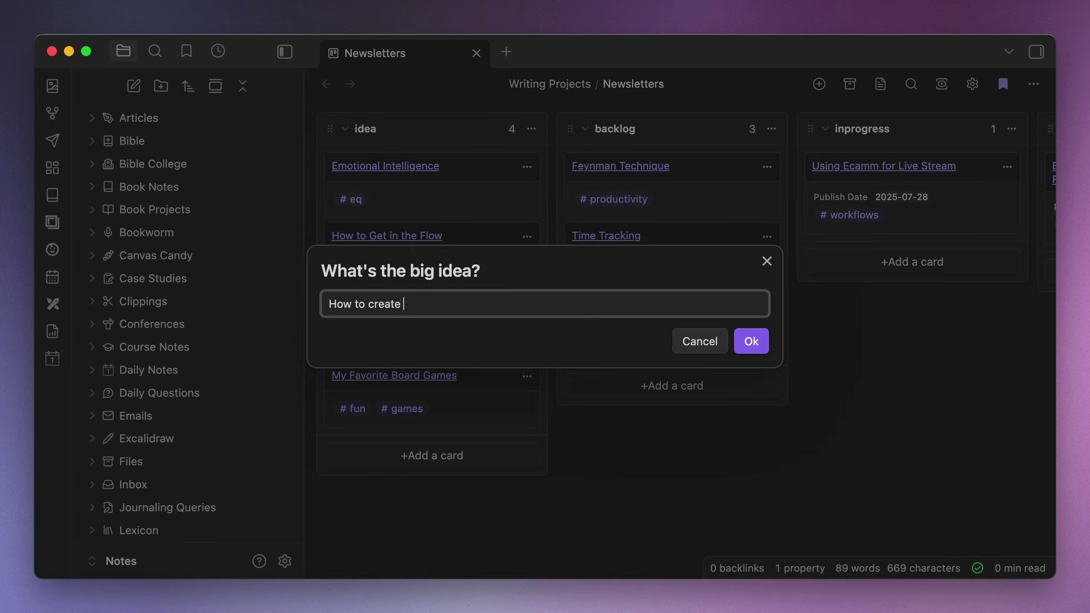
pyautogui.write('an On This Day feature using Bases')
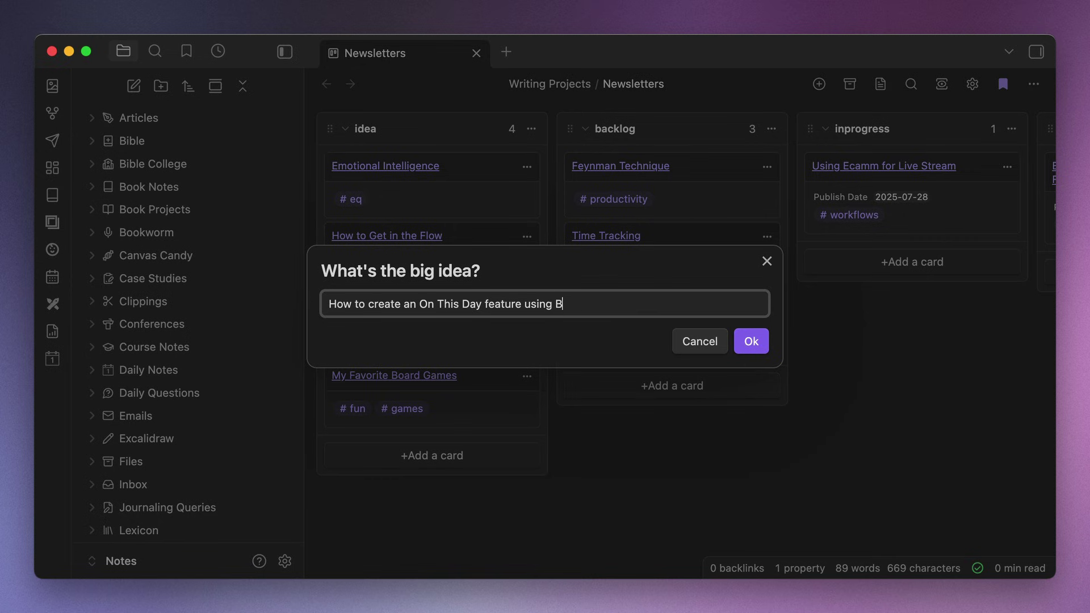
pyautogui.click(761, 340)
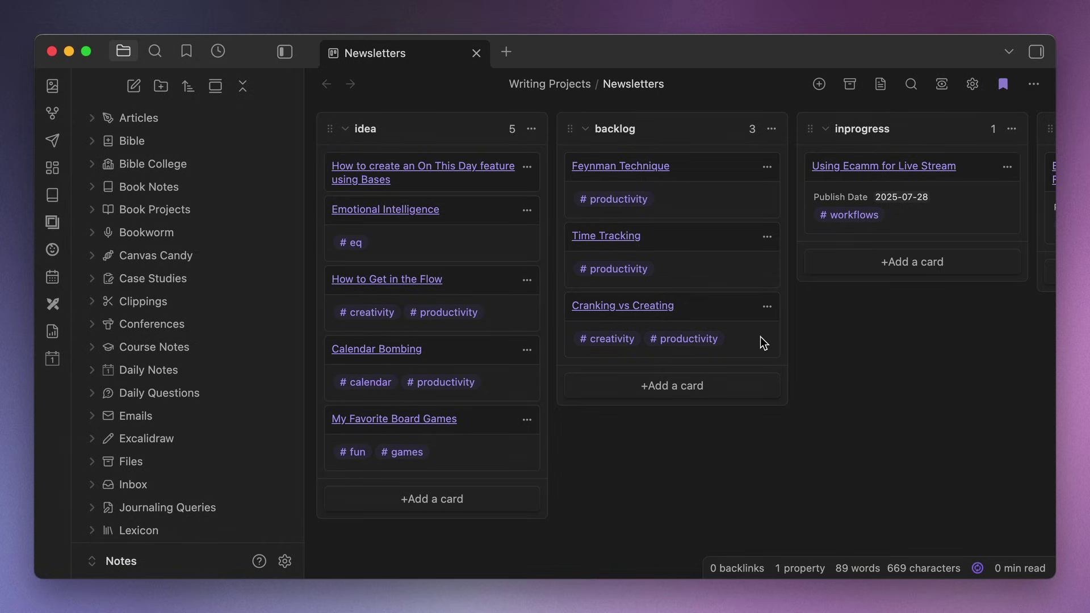
# Step: Open the new On This Day card's note, then run the Kanban Status Updater test on the board
pyautogui.keyDown('super'); pyautogui.click(474, 168); pyautogui.keyUp('super')
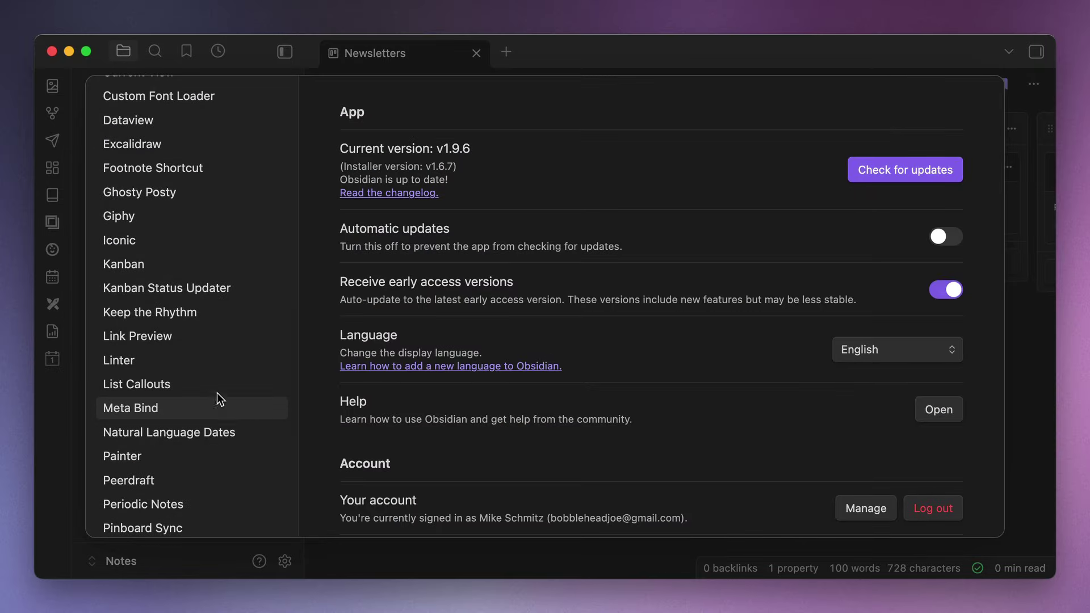
pyautogui.click(211, 297)
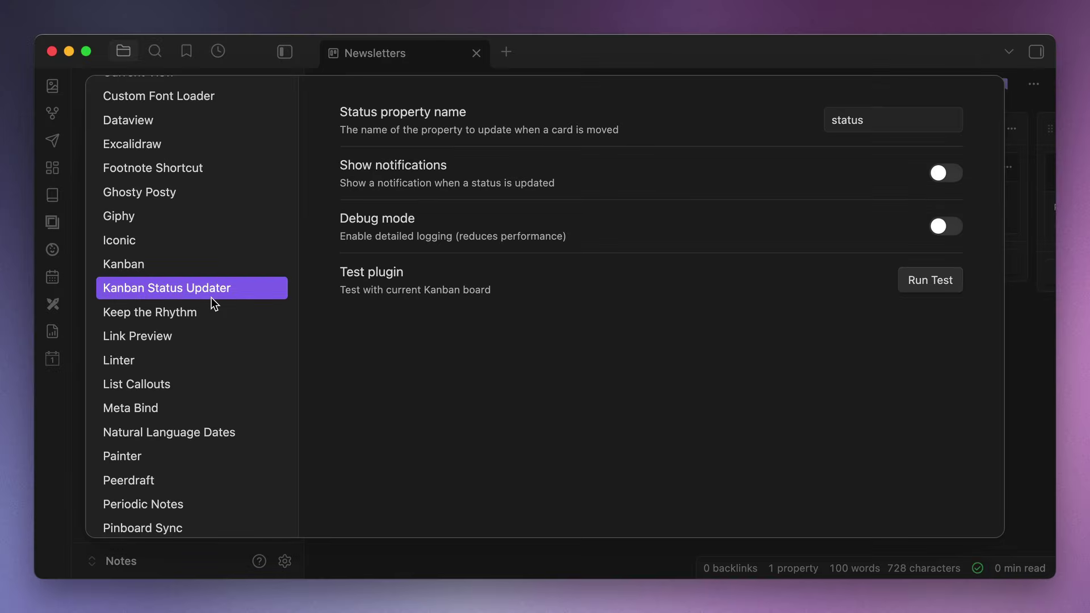
pyautogui.click(914, 281)
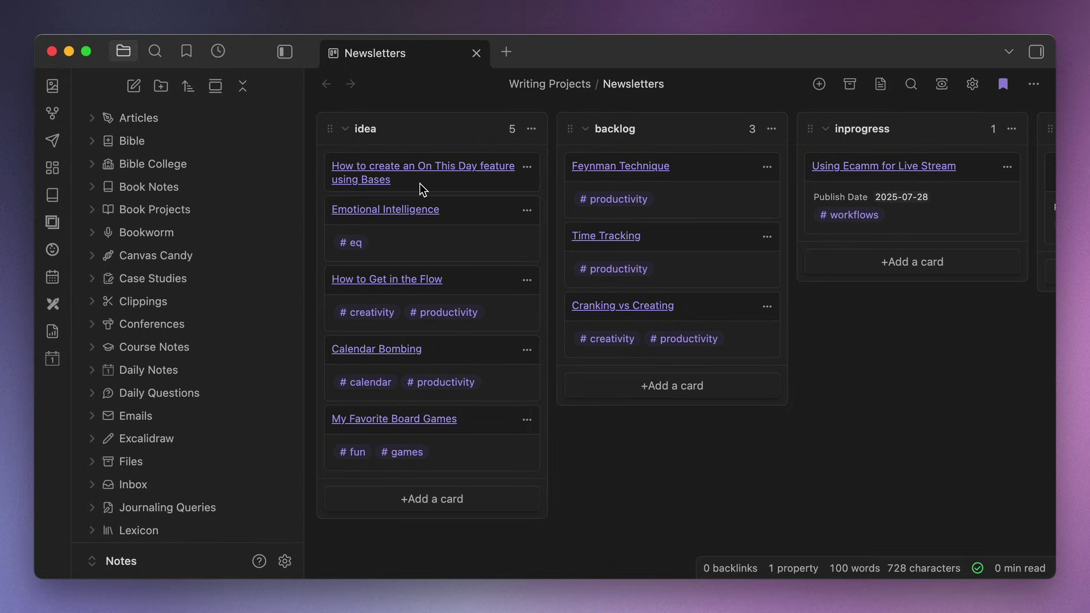
# Step: Move the On This Day card to the top of backlog and the Daily Notes Bases card to published
pyautogui.moveTo(419, 183); pyautogui.dragTo(628, 186)
pyautogui.moveTo(627, 186)
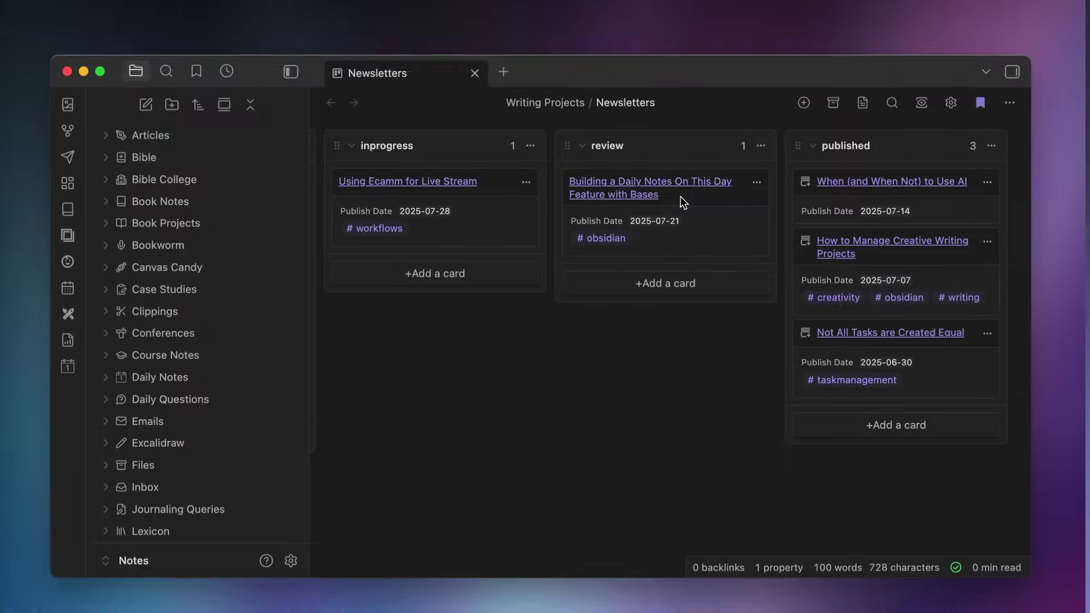
pyautogui.moveTo(680, 196); pyautogui.dragTo(914, 196)
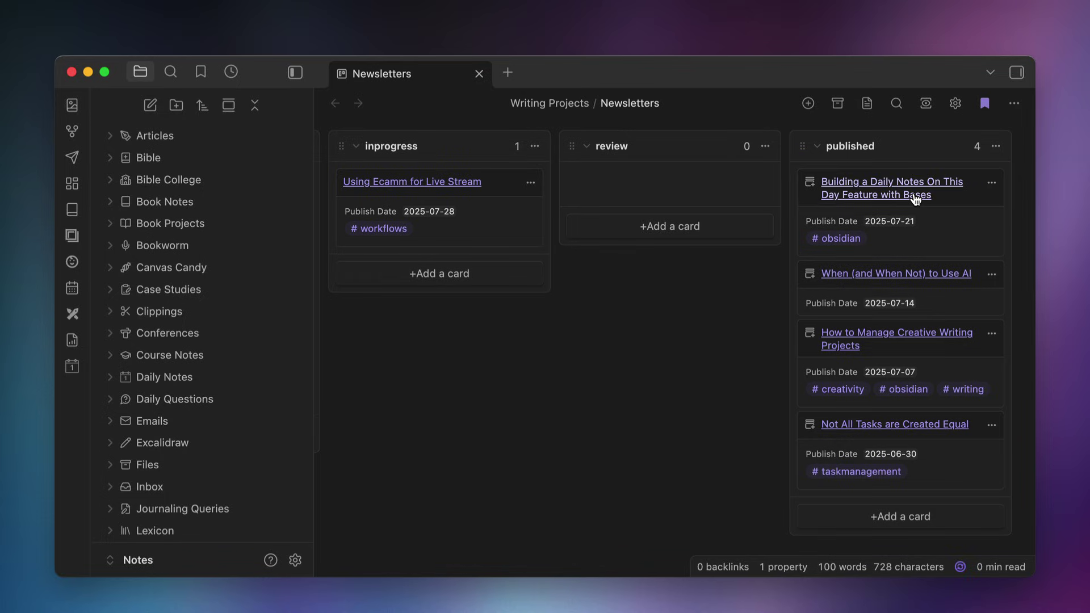
pyautogui.moveTo(915, 197)
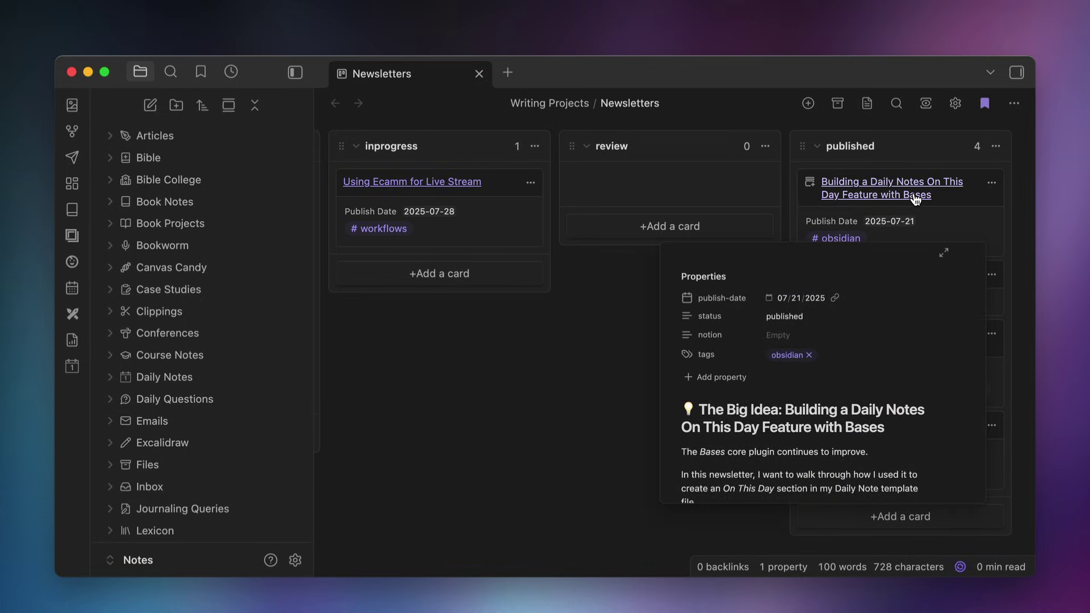